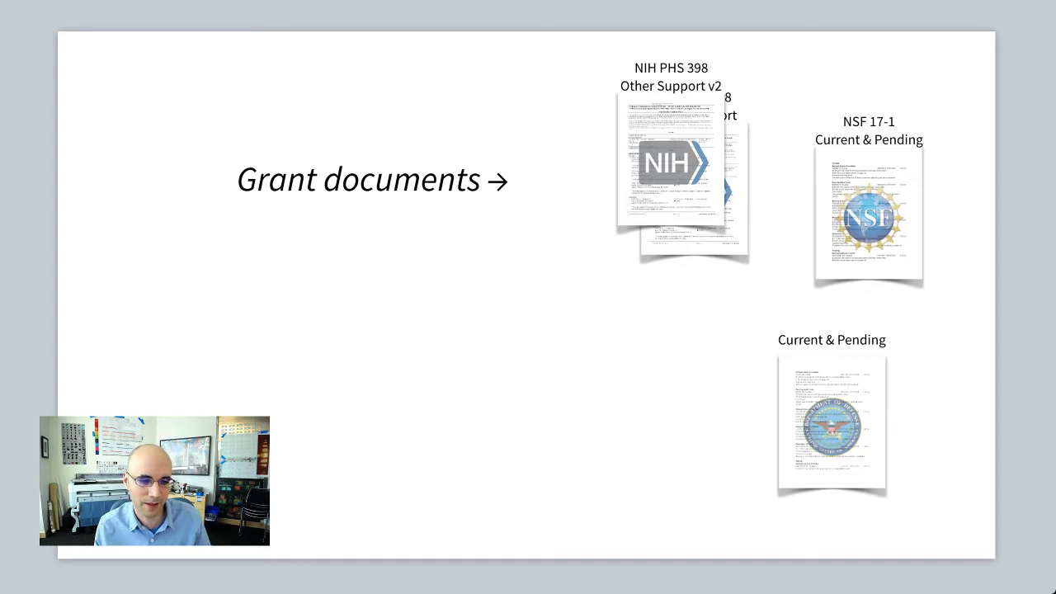
key("Right")
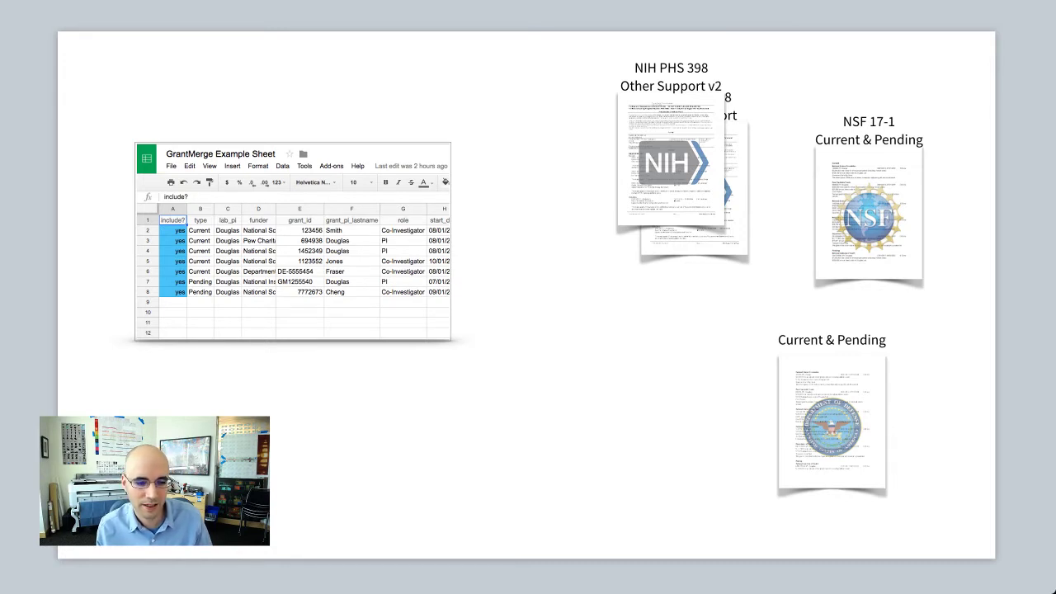
key("Right")
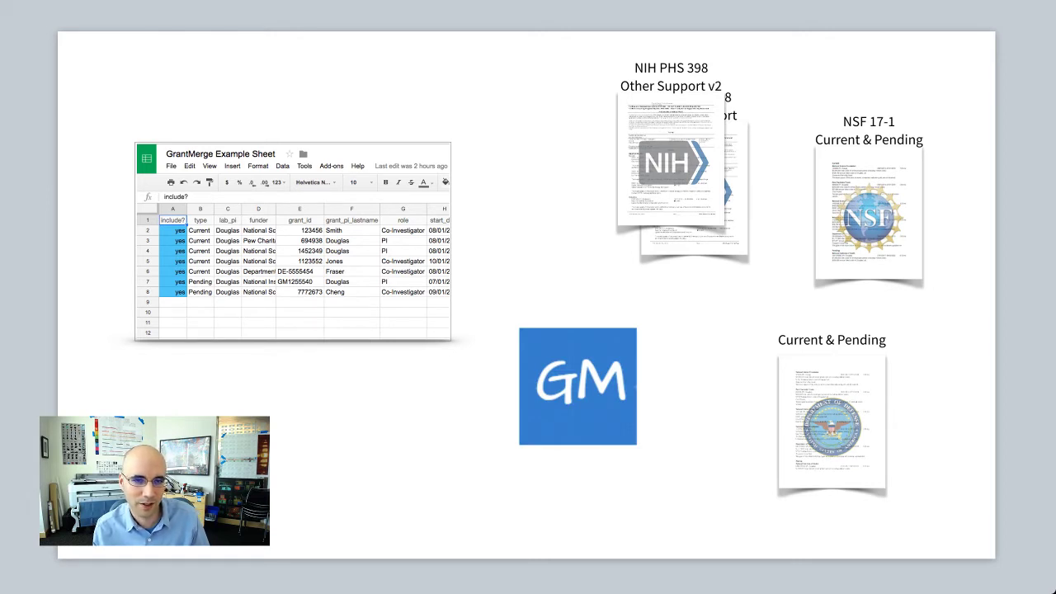
key("Right")
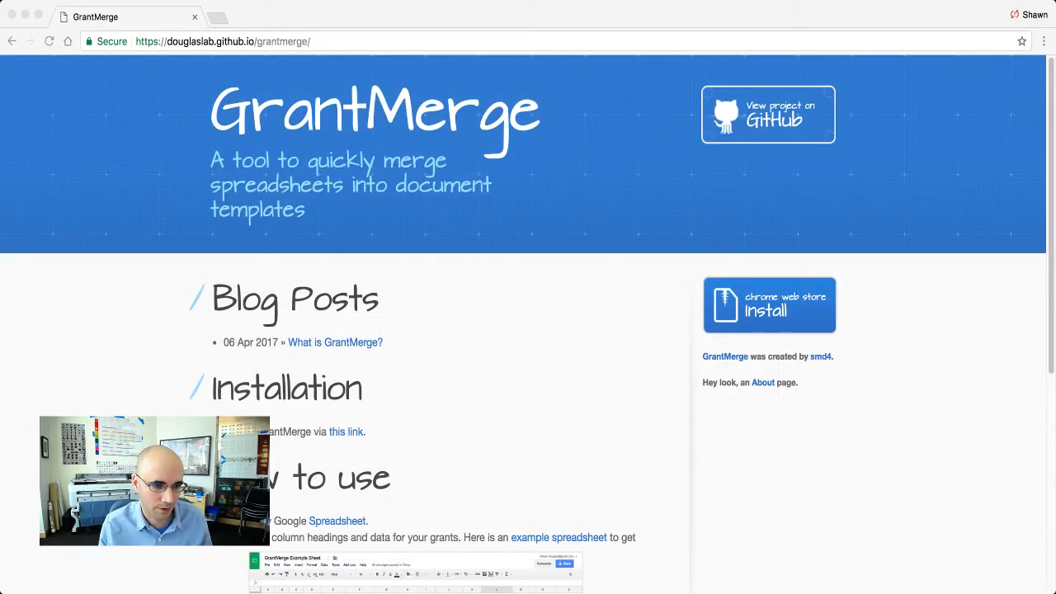
Switch to the GrantMerge project site in Chrome and open the add-on's Chrome Web Store page
key("super+Tab")
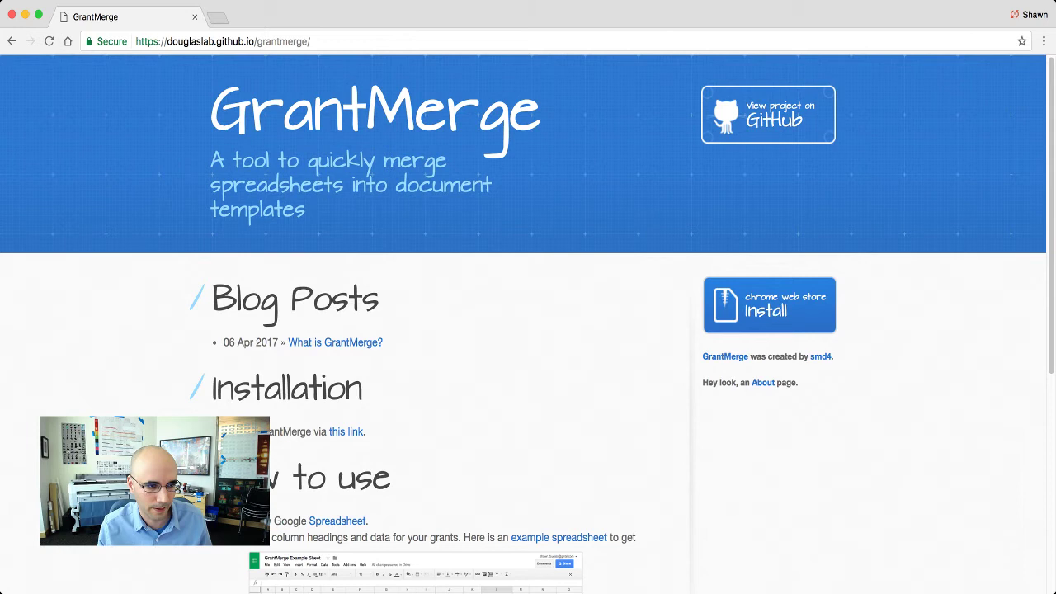
key("super+l")
key("Right")
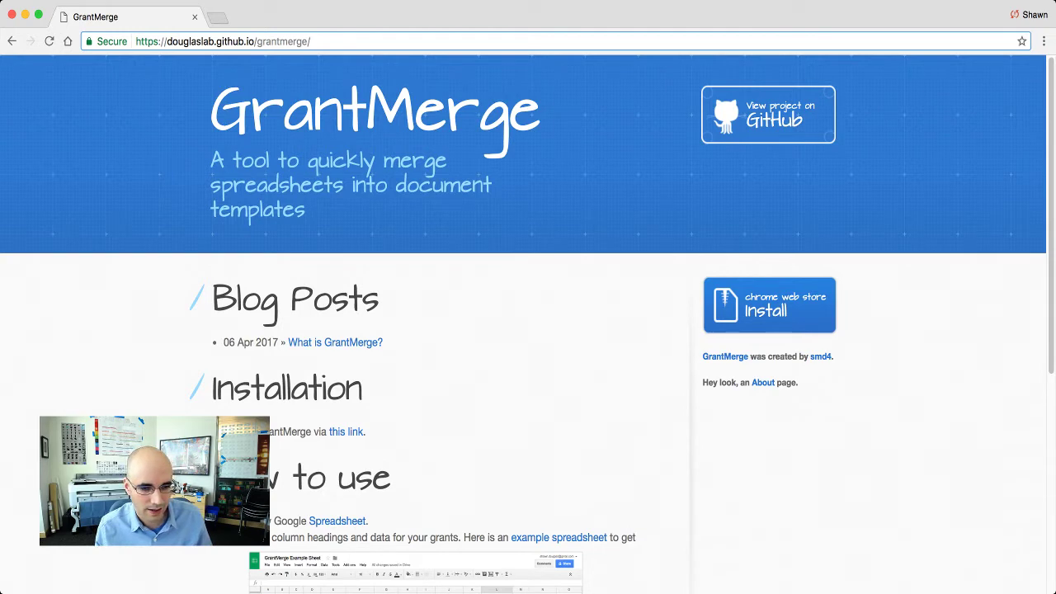
scroll(529, 324, "down", 2)
scroll(528, 323, "up", 2)
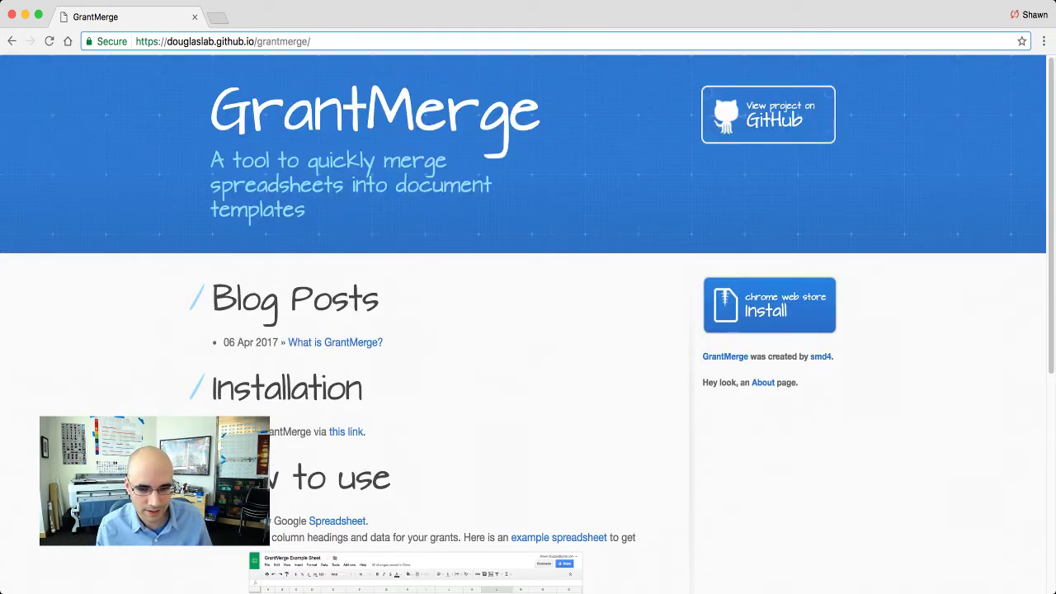
left_click_drag(846, 324, 741, 294)
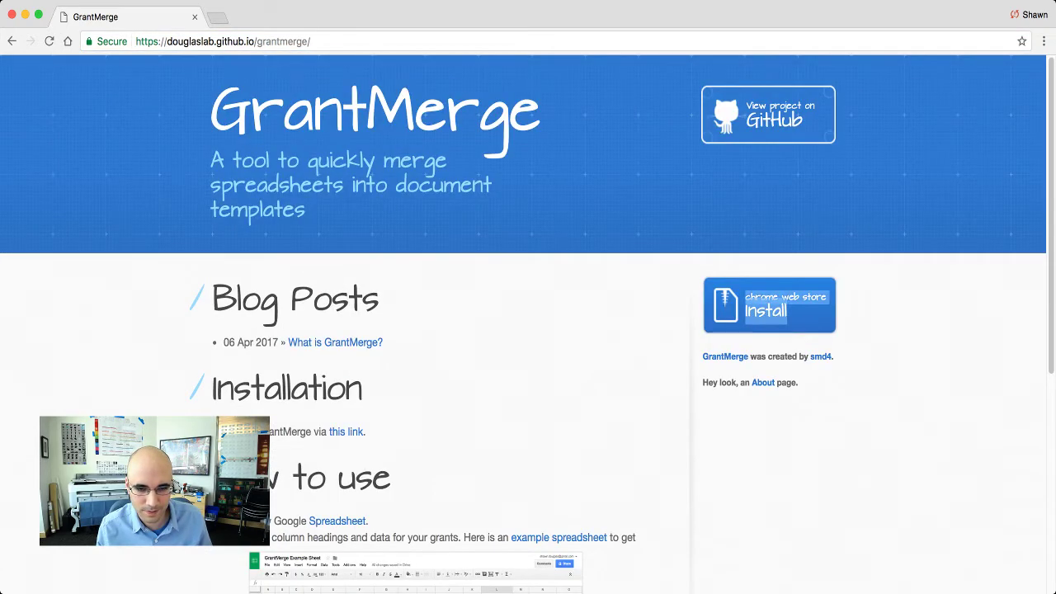
left_click(866, 323)
left_click(769, 307)
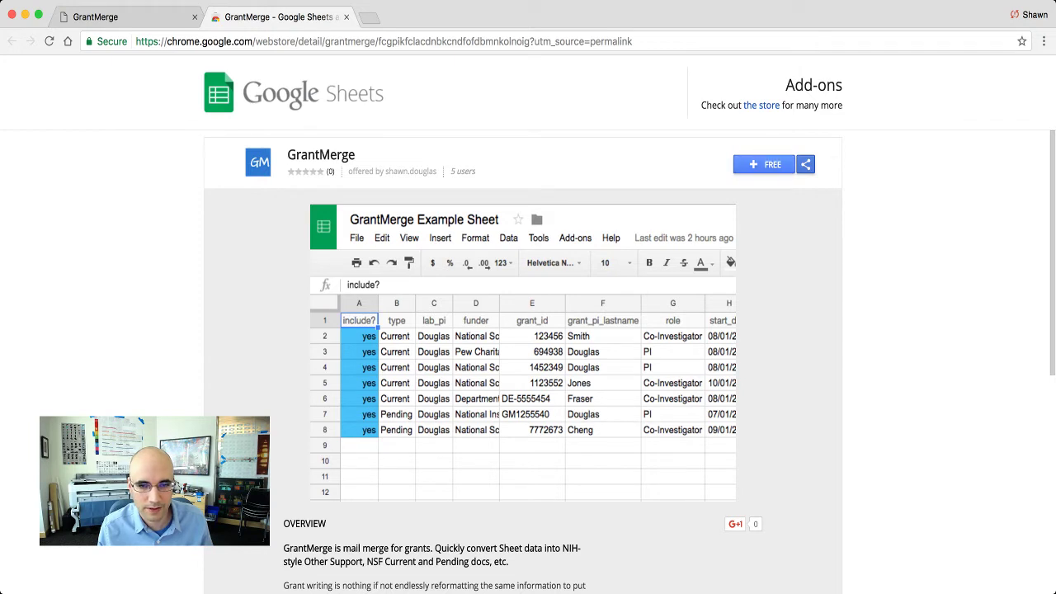
Install the free GrantMerge add-on in a new spreadsheet, dismiss its introduction and check its available commands
left_click(763, 164)
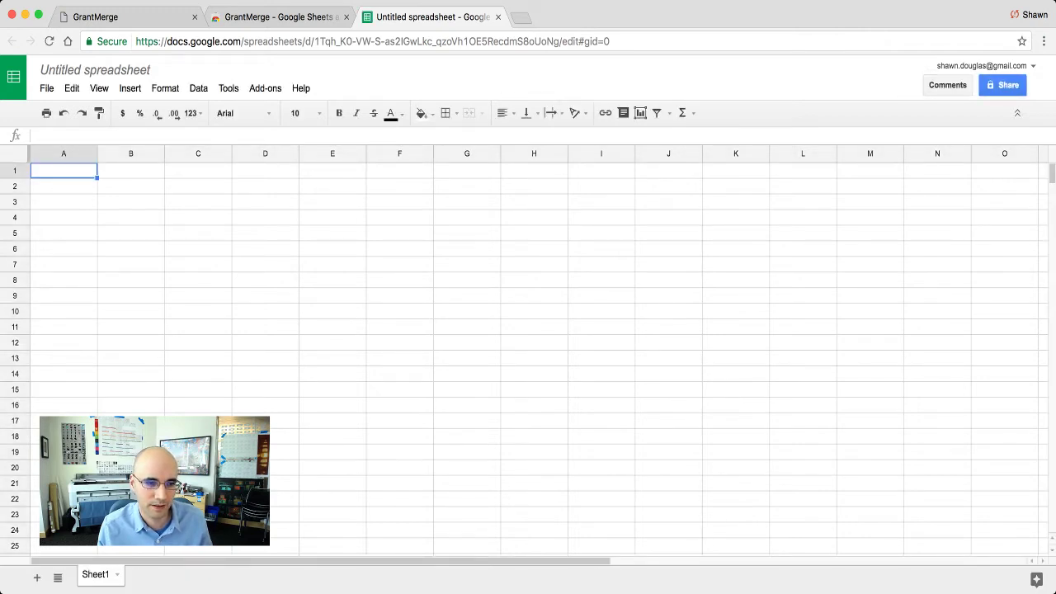
left_click(470, 361)
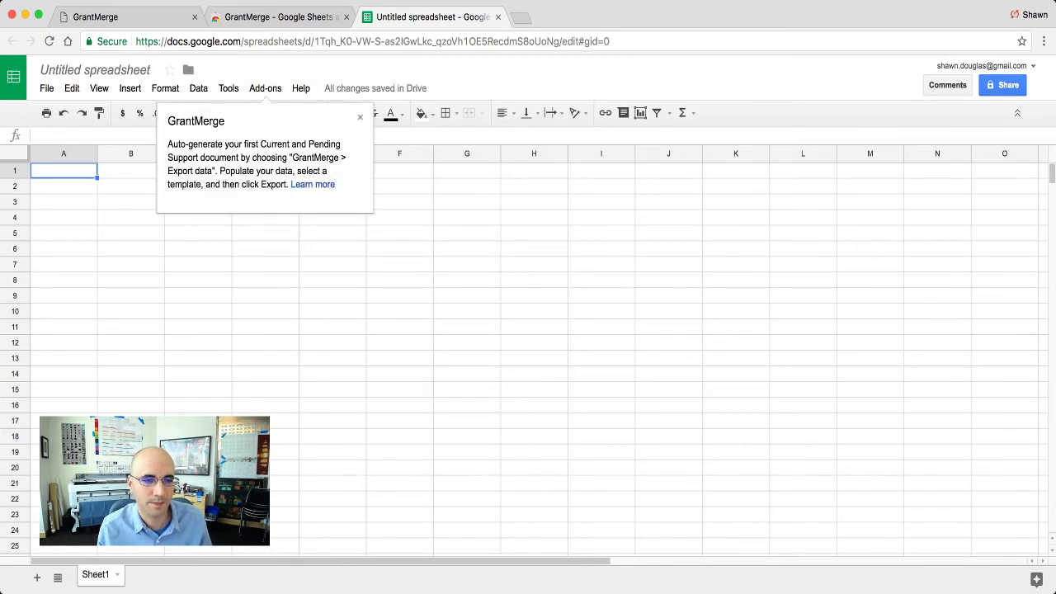
left_click(359, 117)
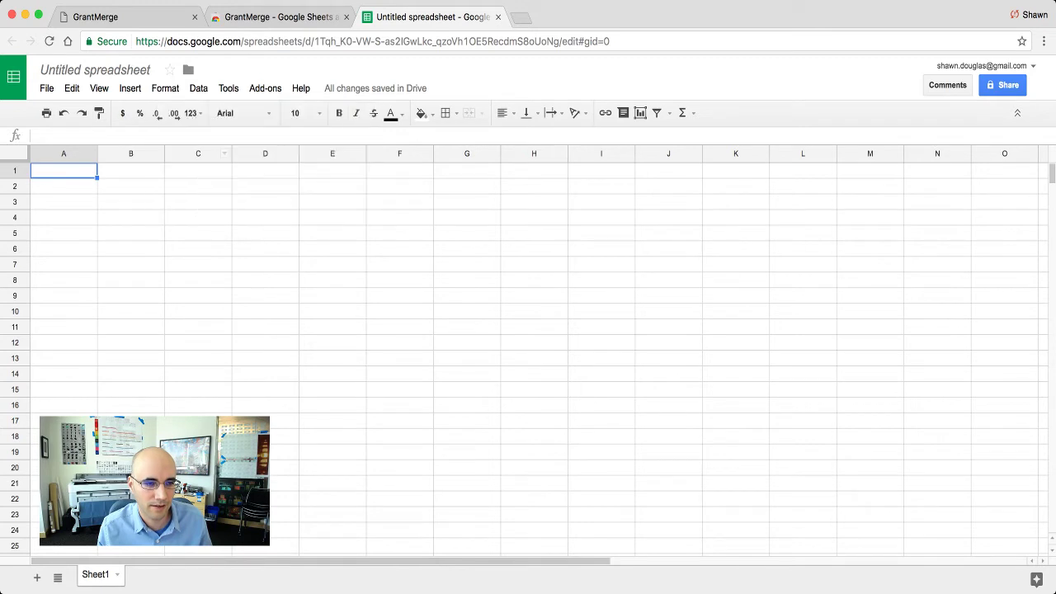
left_click(265, 89)
mouse_move(288, 113)
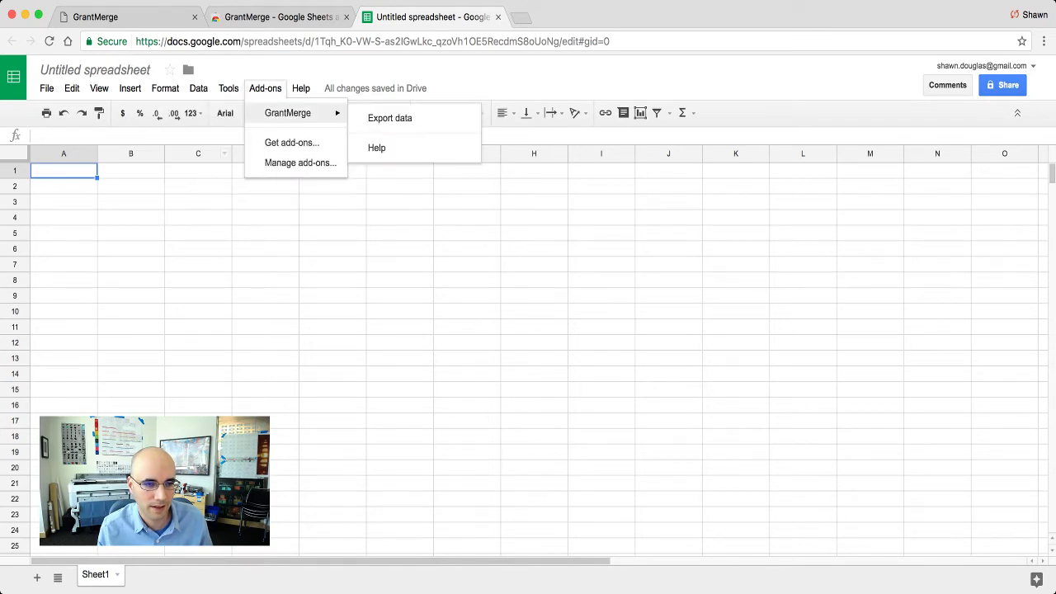
left_click(399, 265)
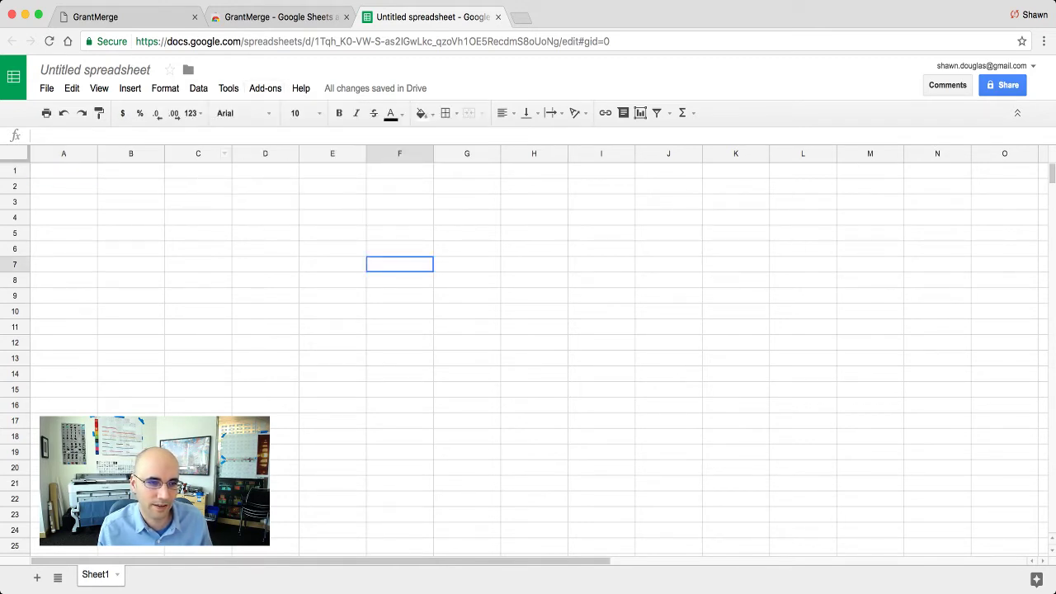
Open the example spreadsheet linked in the How to use instructions on the GrantMerge project site
left_click(123, 16)
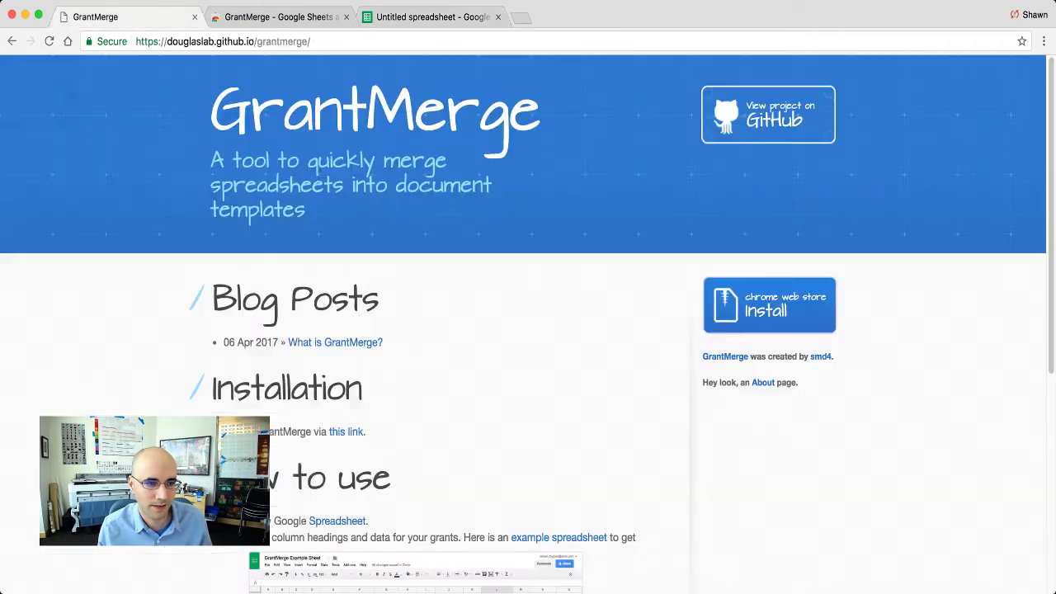
scroll(528, 330, "down", 5)
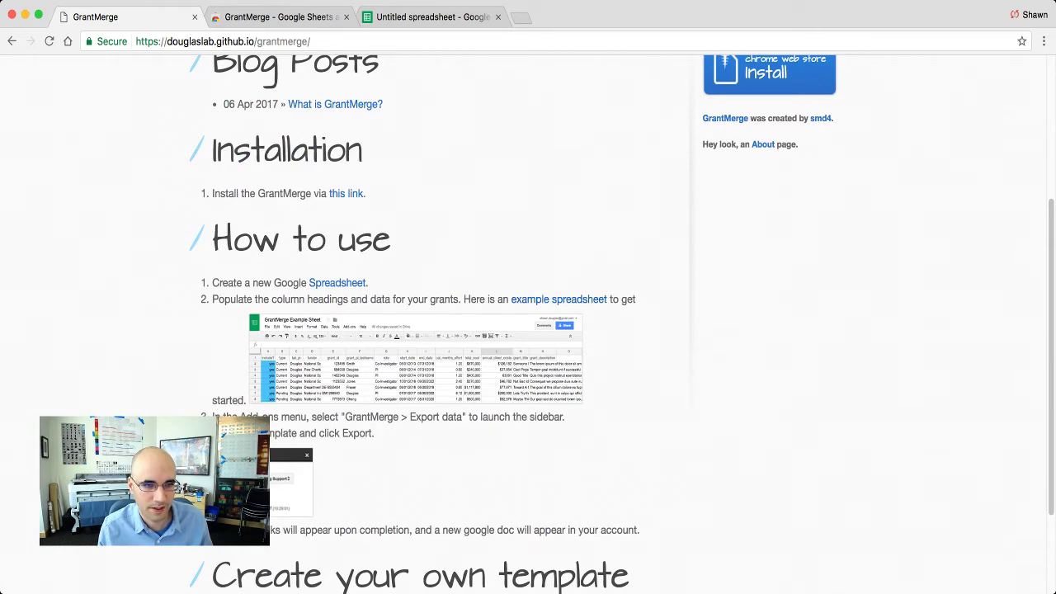
left_click(559, 299)
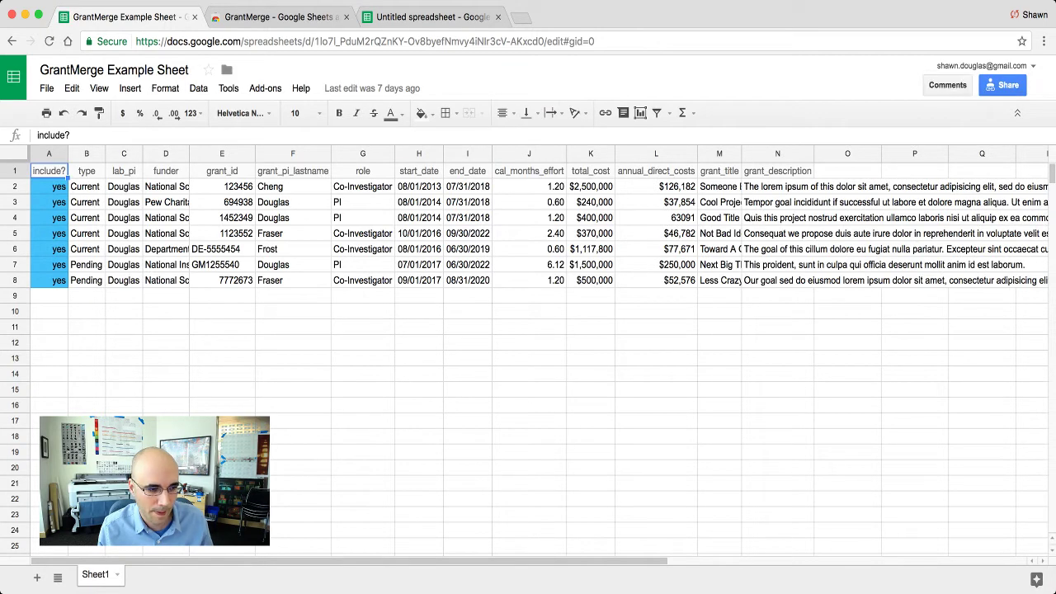
Copy the example sheet's entire grant table, from the include? column through grant_description
left_click(166, 281)
left_click(86, 296)
left_click(48, 154)
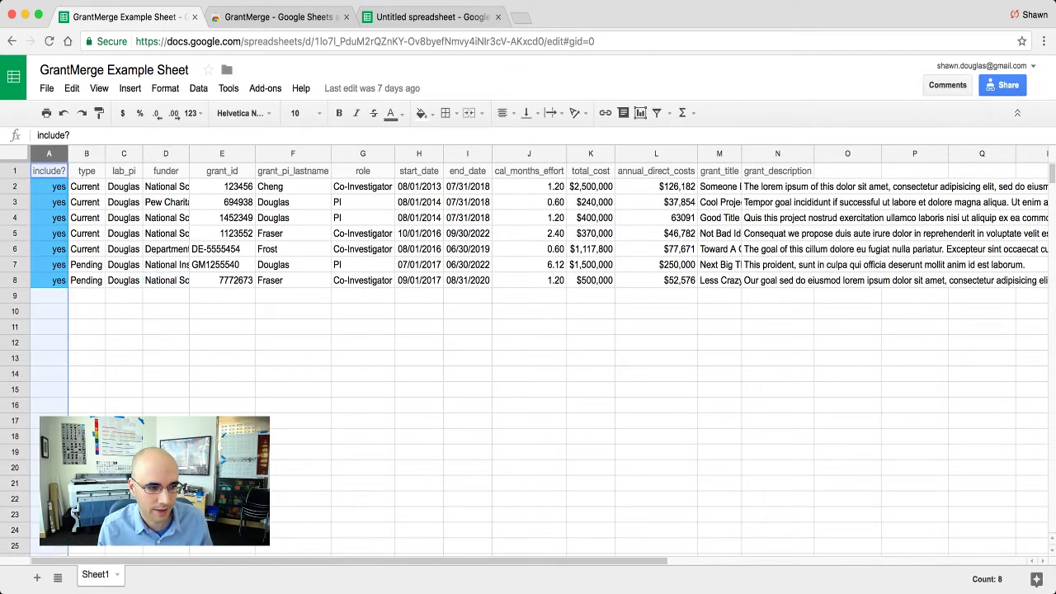
left_click(87, 218)
left_click(48, 170)
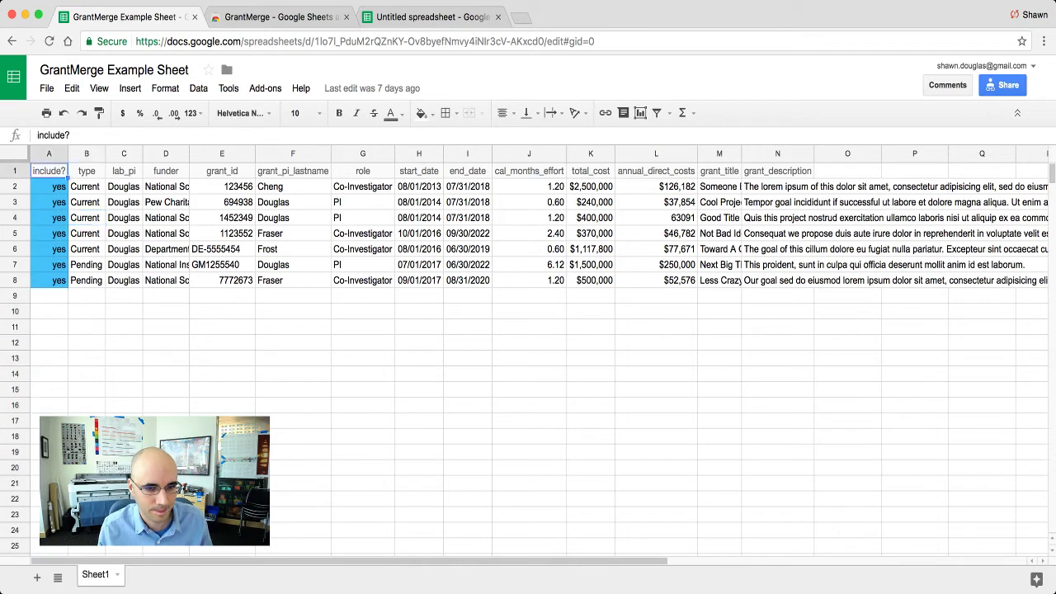
key("super+a")
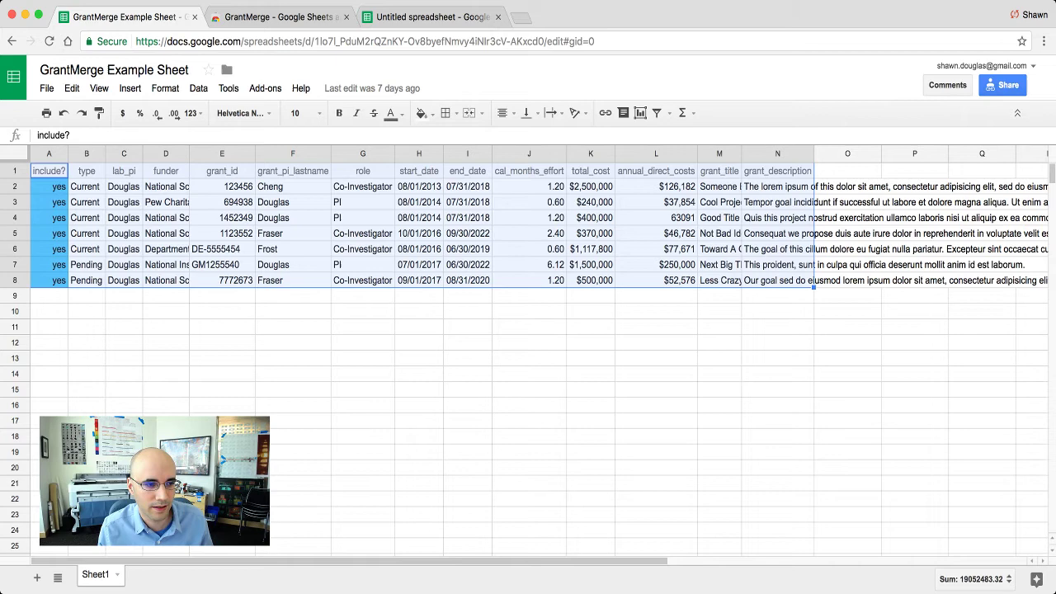
left_click(72, 88)
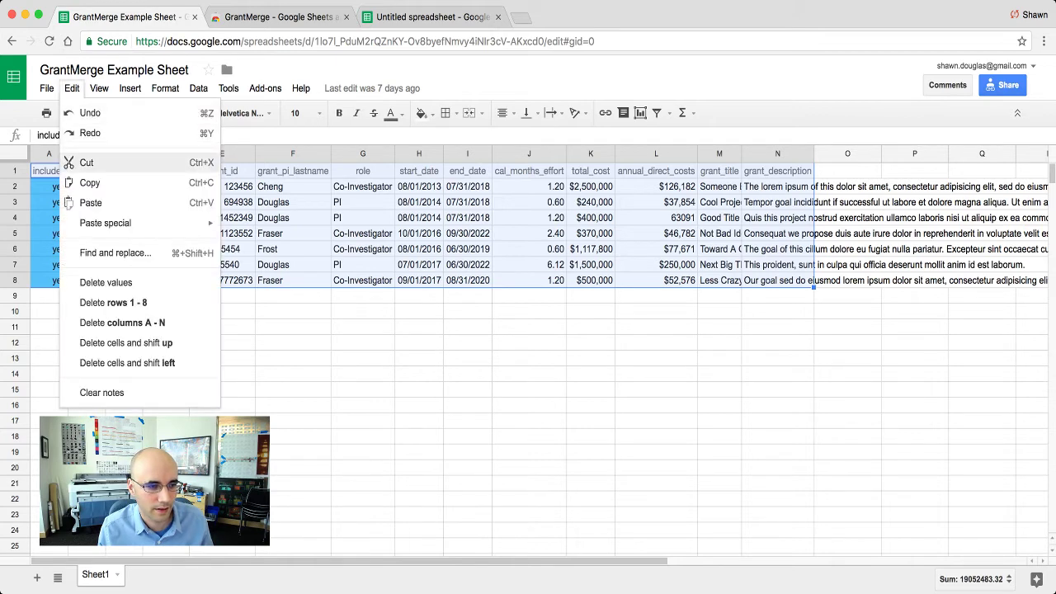
left_click(89, 183)
Paste the copied grant table into the untitled spreadsheet, starting at cell A1
left_click(429, 17)
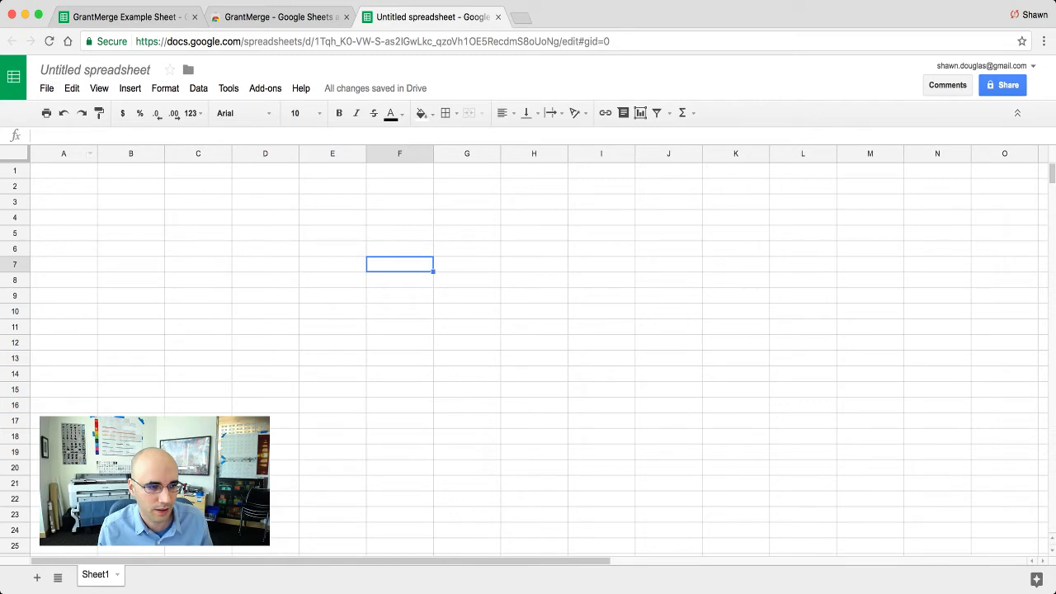
left_click(63, 171)
key("super+v")
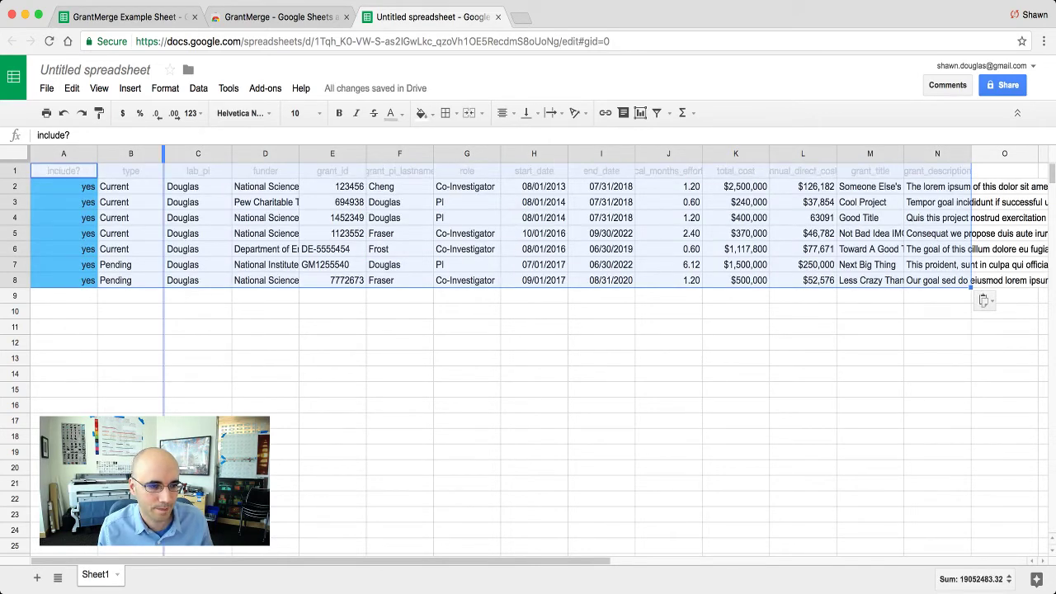
Auto-fit the widths of the type, lab_pi, grant_pi_lastname and start_date columns to their contents
double_click(163, 154)
double_click(200, 154)
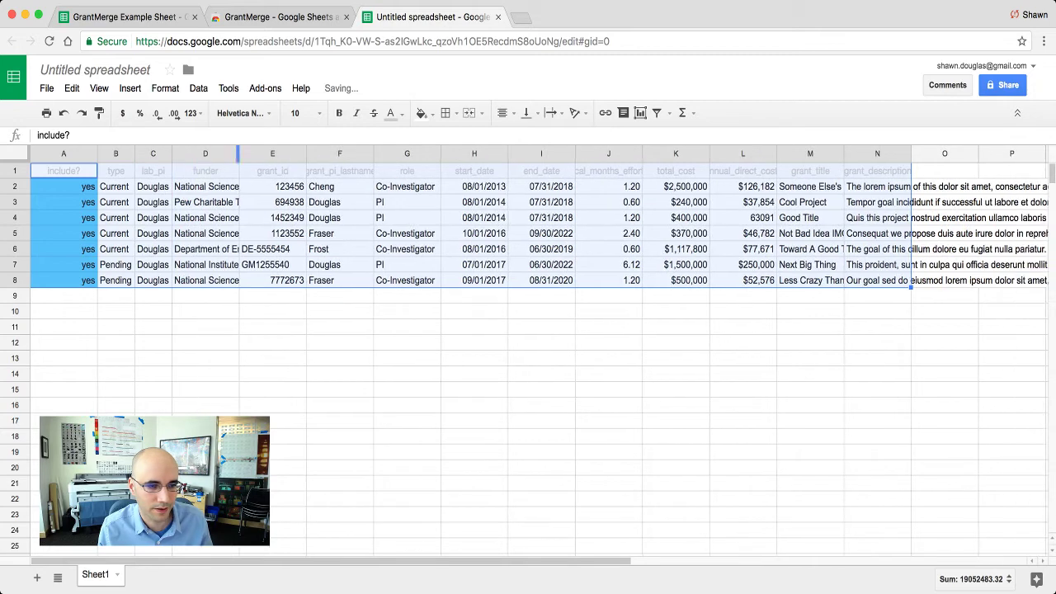
double_click(372, 154)
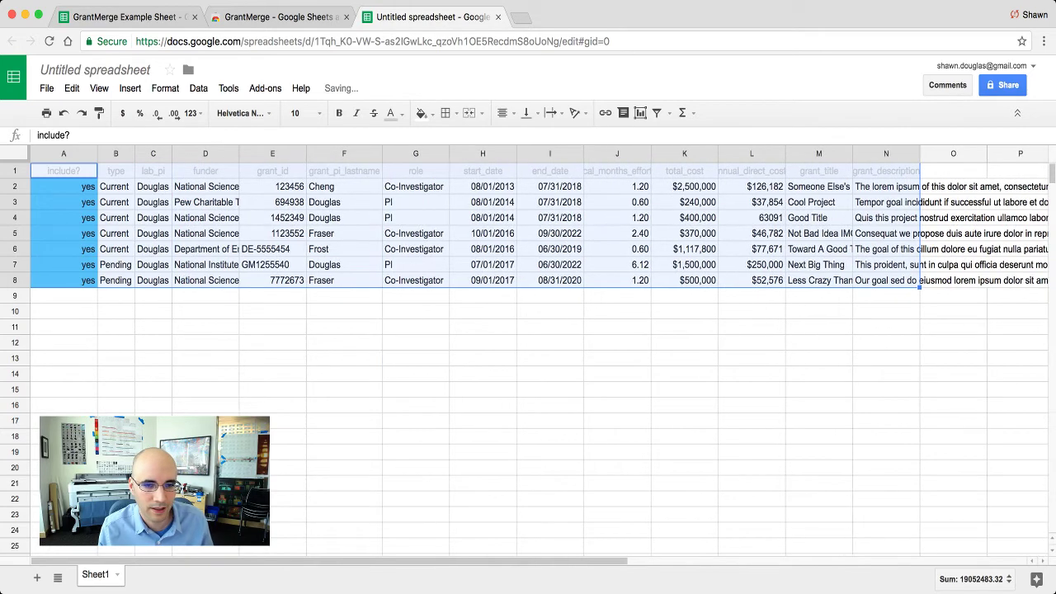
double_click(517, 153)
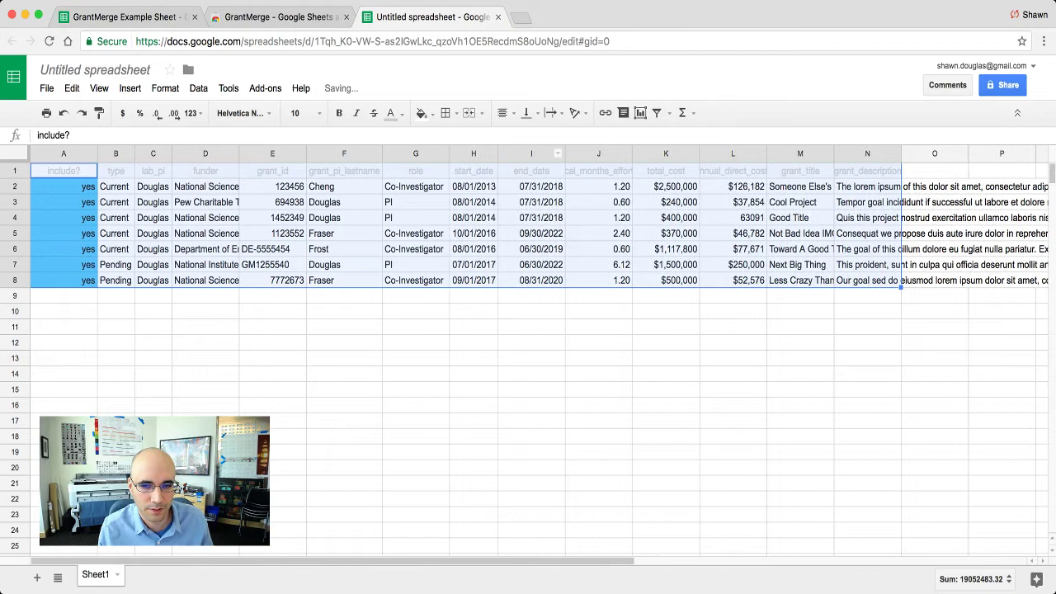
left_click(733, 311)
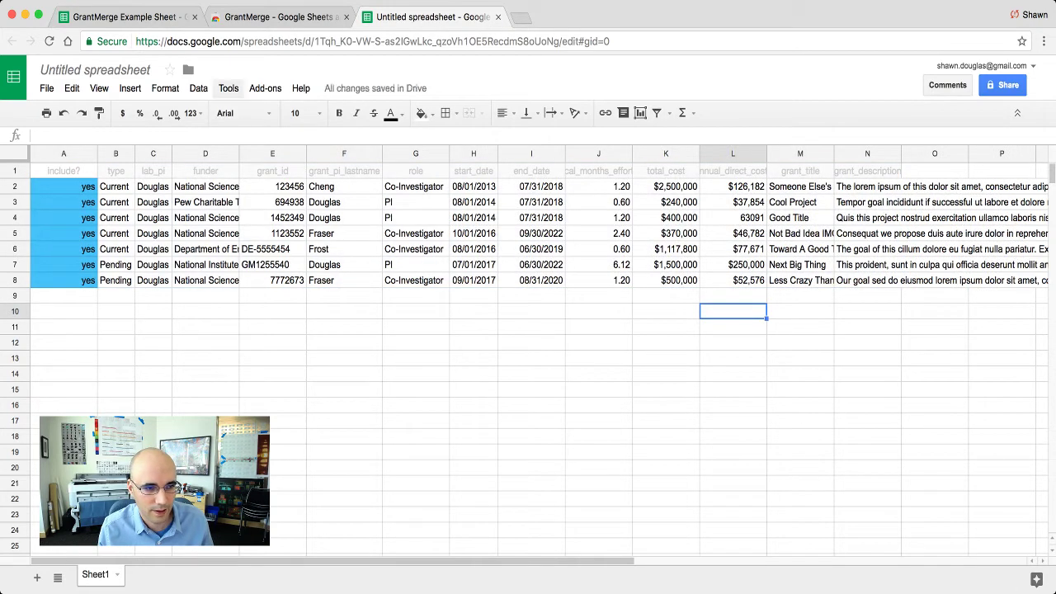
Open GrantMerge's data export, choose the NIH PHS 398 Other Support Rev 11/16 template and check which column headers it uses
left_click(265, 88)
mouse_move(297, 113)
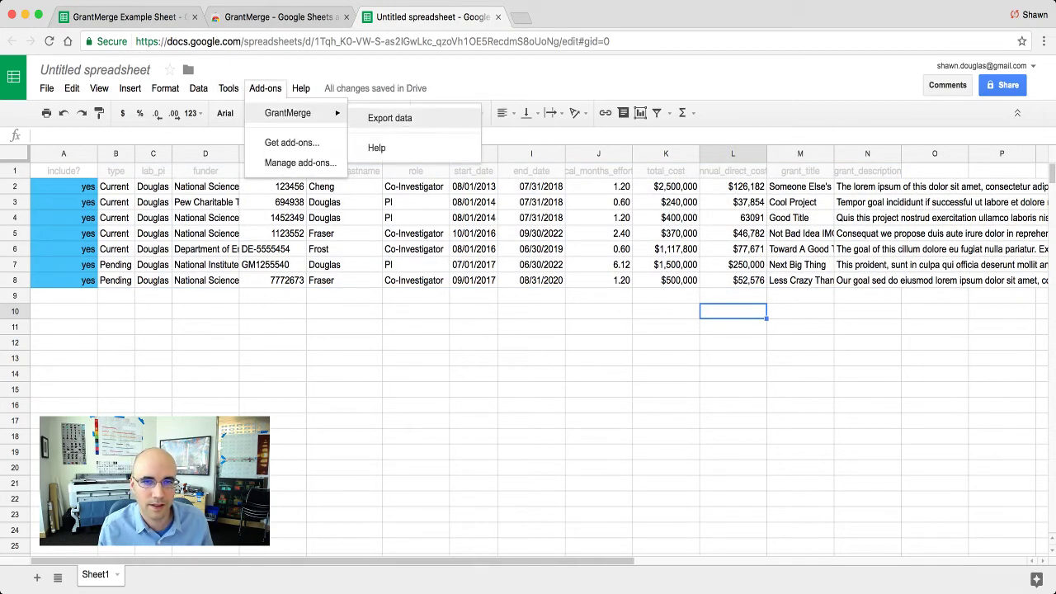
left_click(390, 118)
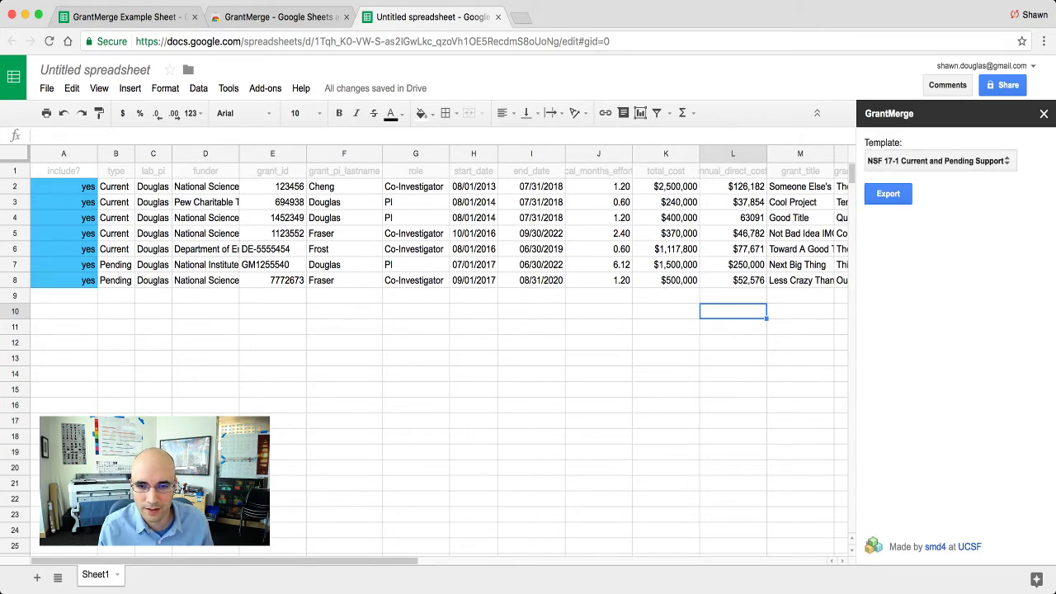
key("Down")
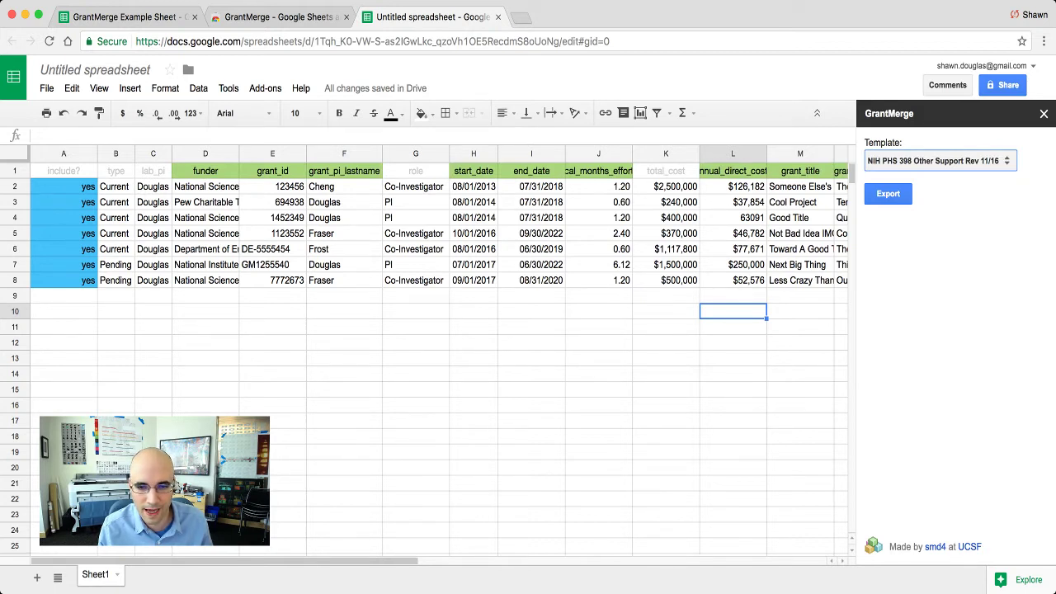
left_click(733, 171)
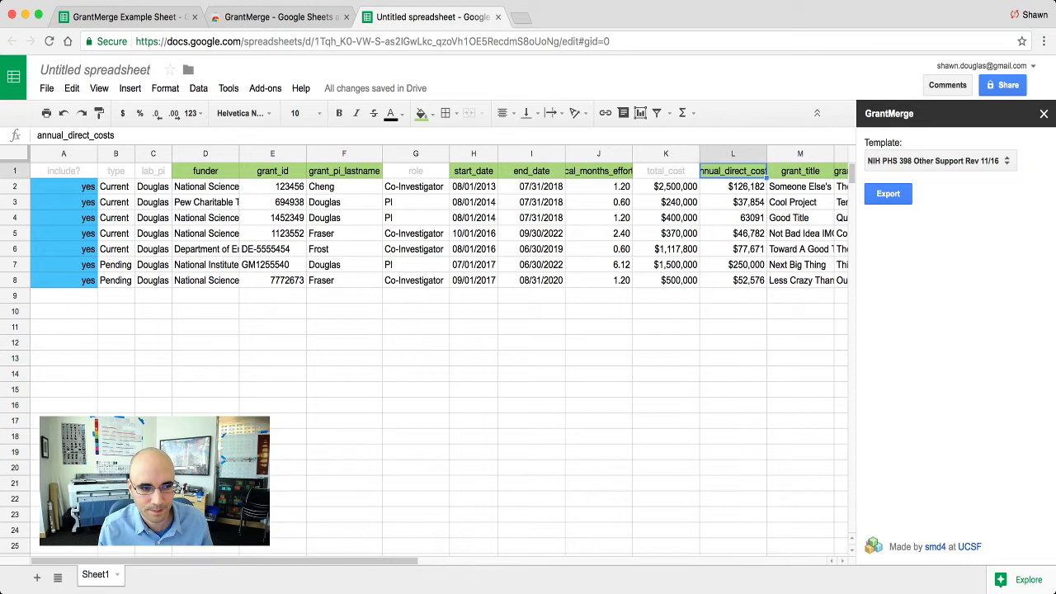
left_click(205, 171)
left_click(416, 171)
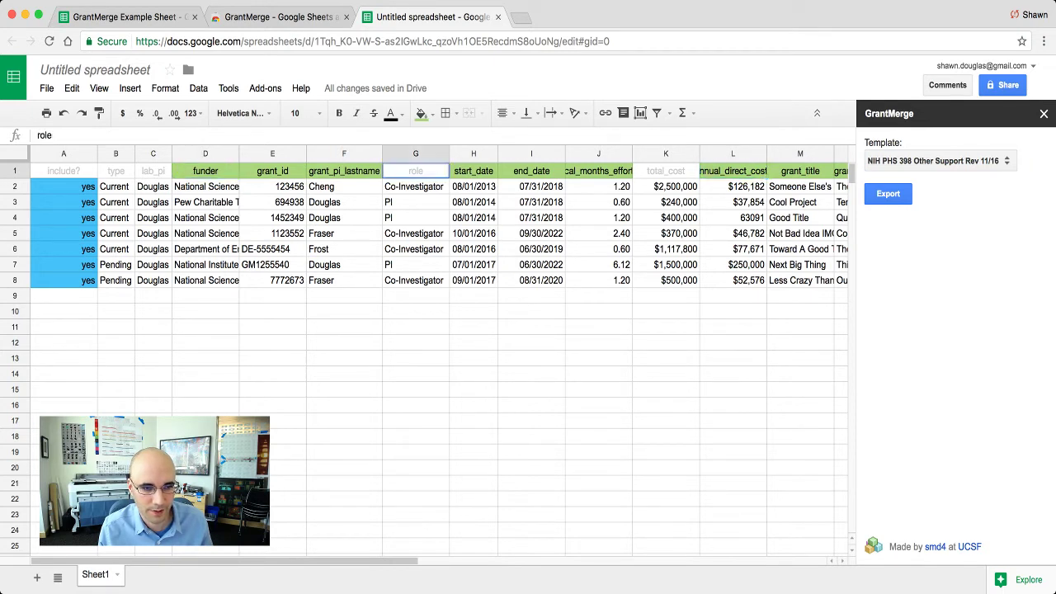
left_click(666, 170)
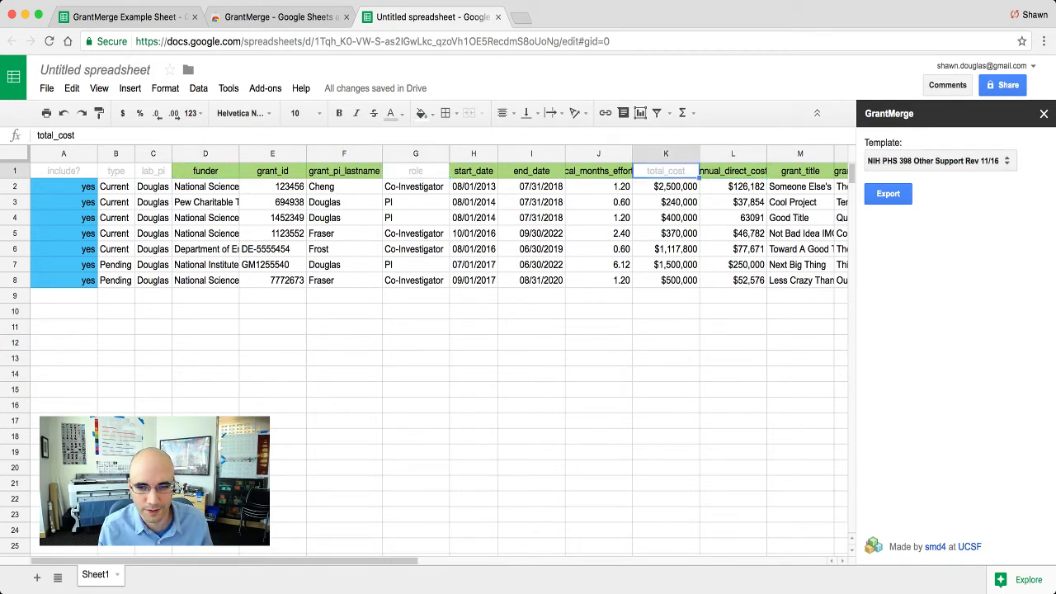
Change the GrantMerge export template to NSF 17-1 Current and Pending Support
left_click(940, 161)
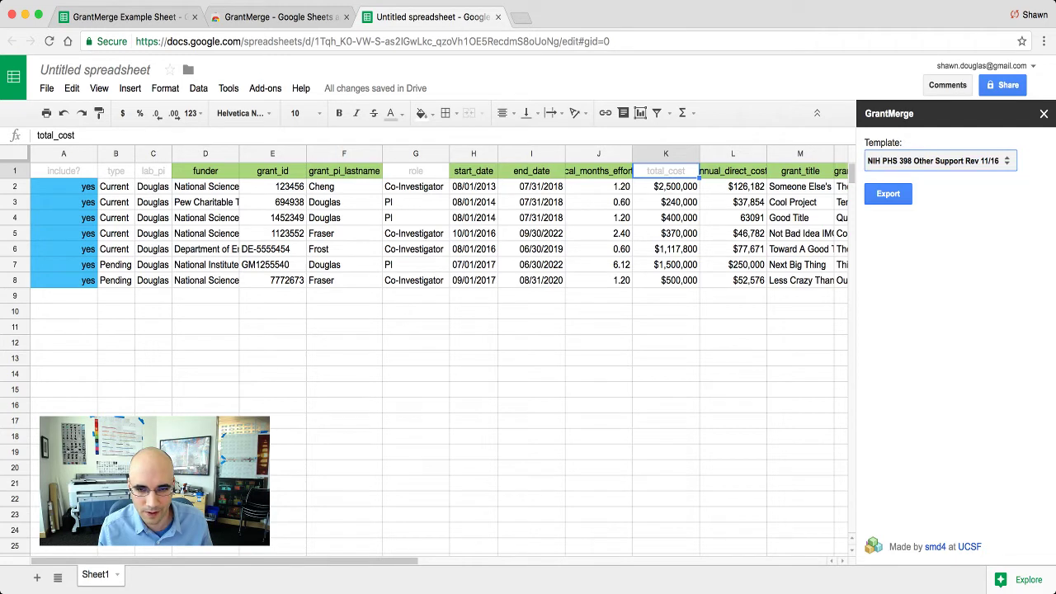
key("Down")
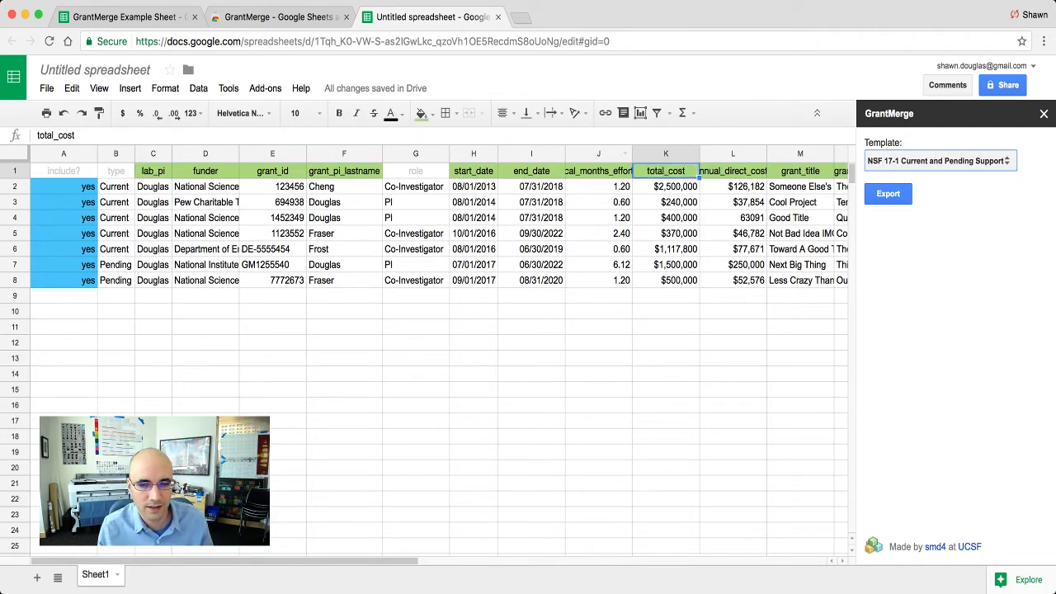
left_click(940, 161)
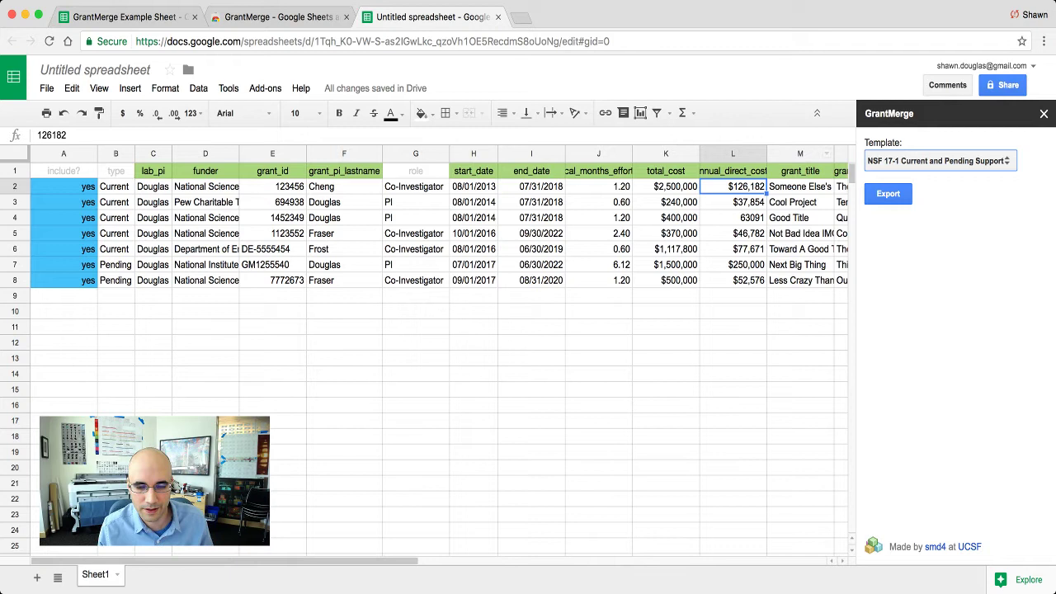
Export the grant table with the NSF 17-1 Current and Pending Support template and open the generated Google Doc
left_click(801, 234)
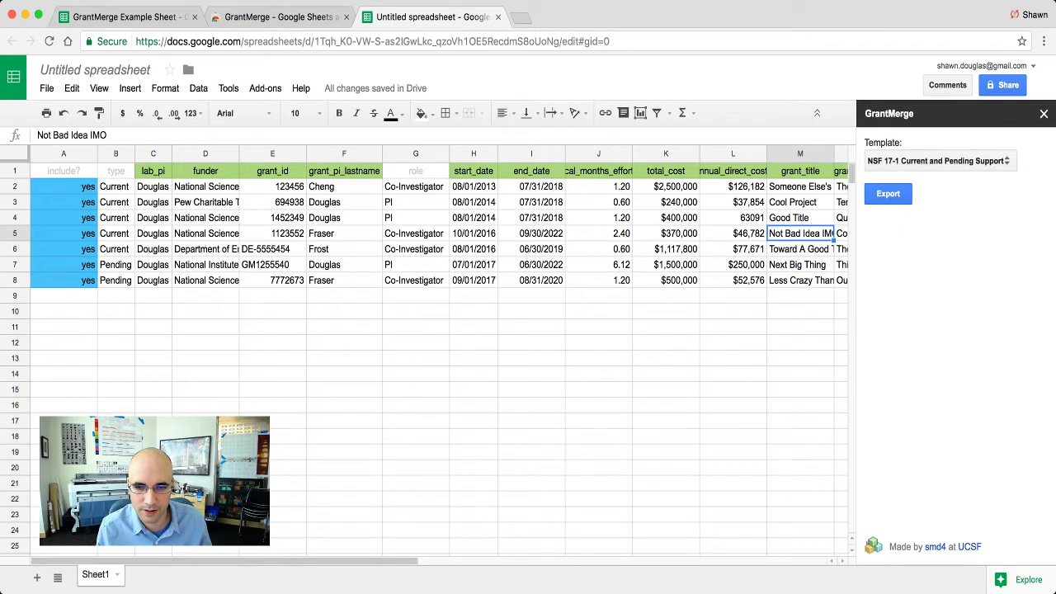
left_click(940, 161)
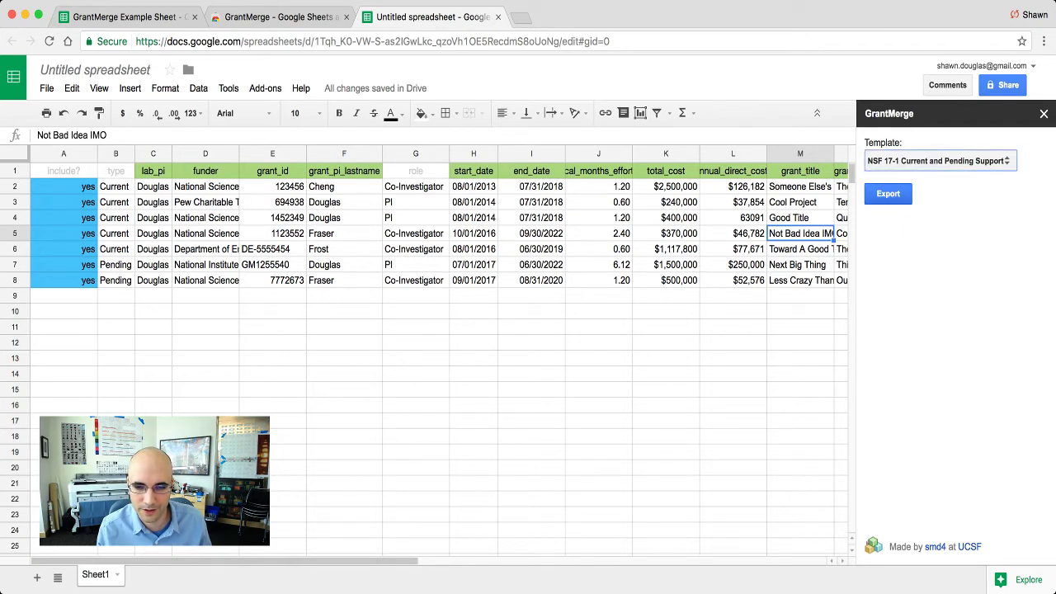
key("Tab")
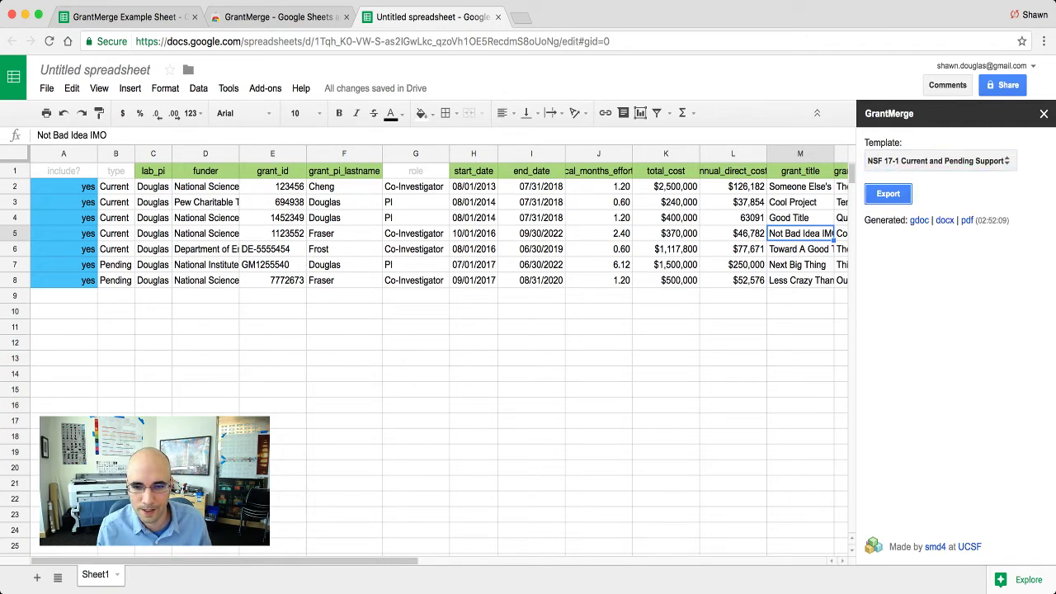
key("Tab")
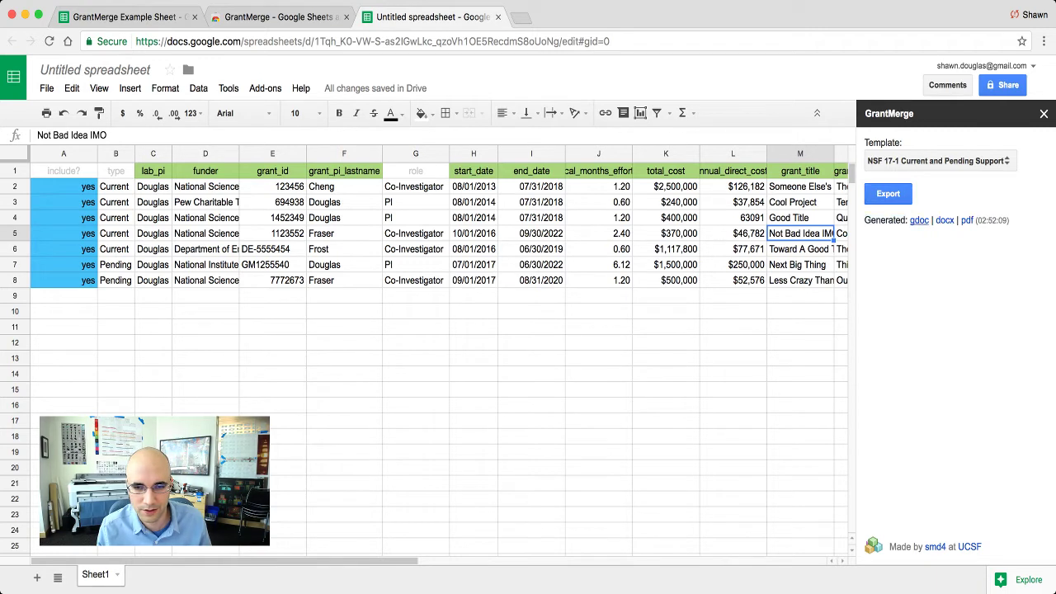
key("Tab")
key("Tab")
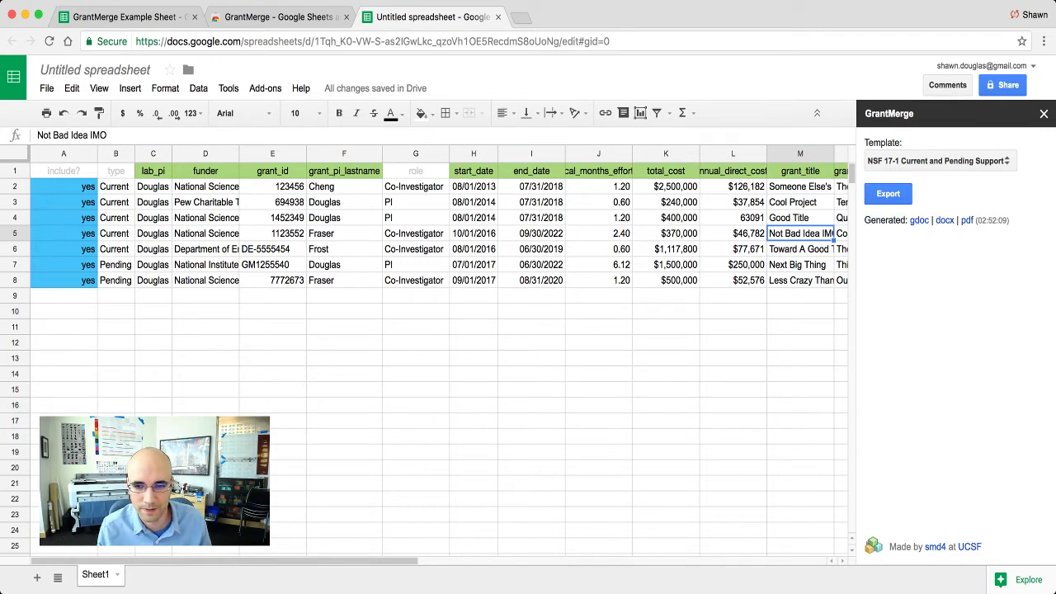
key("Tab")
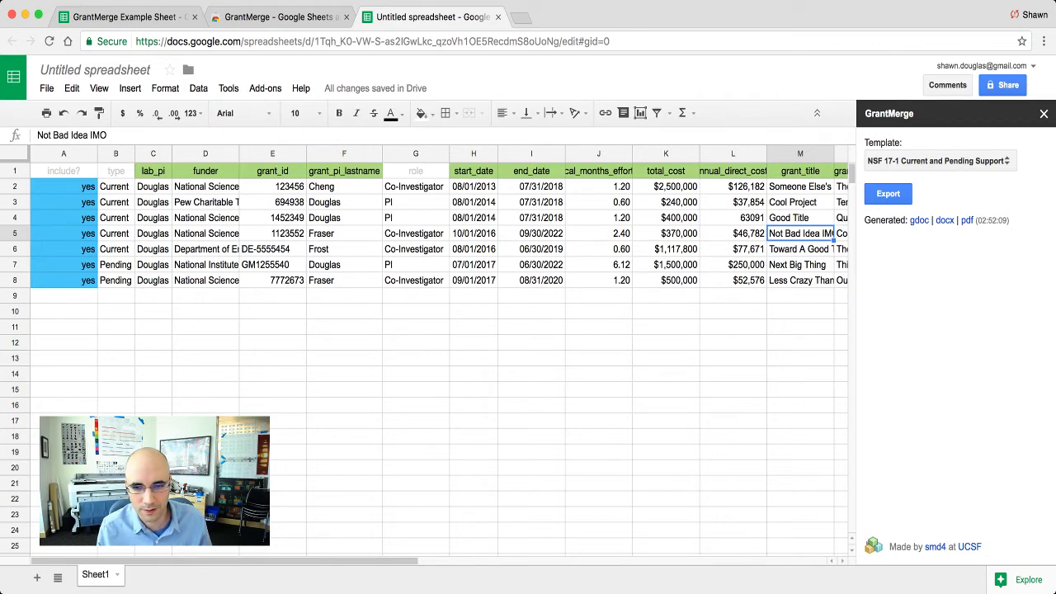
left_click(920, 221)
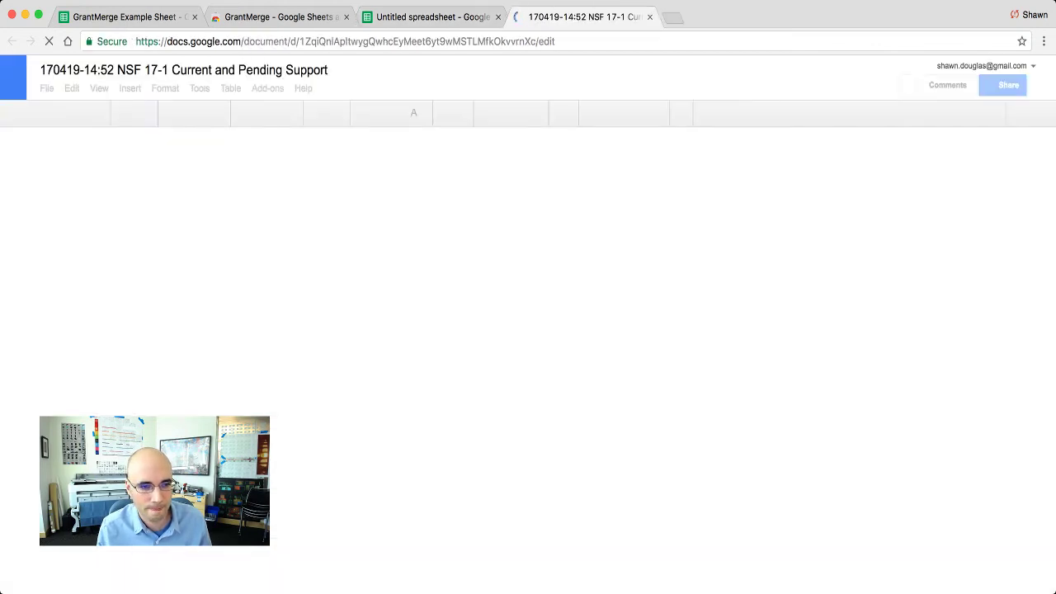
scroll(516, 367, "down", 10)
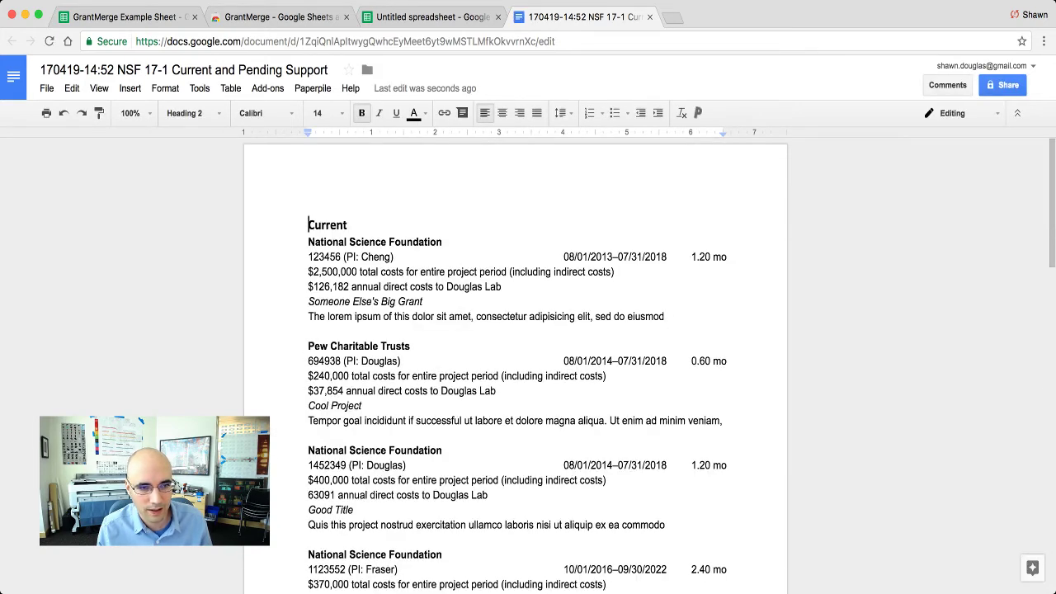
Back in the untitled spreadsheet, set include? to no for the two Pending grants in rows 7 and 8
left_click(429, 16)
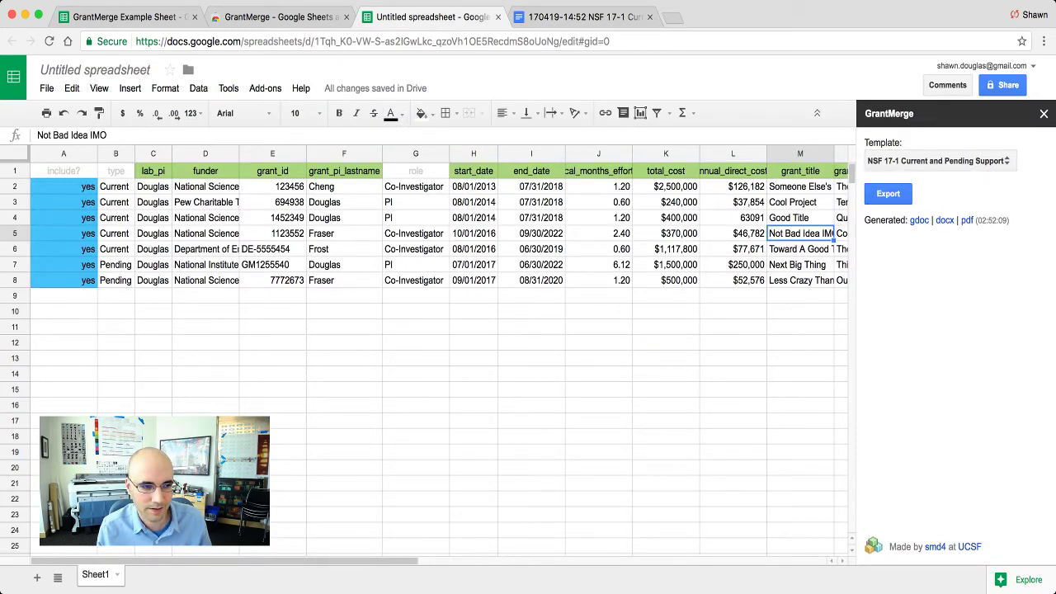
left_click(64, 202)
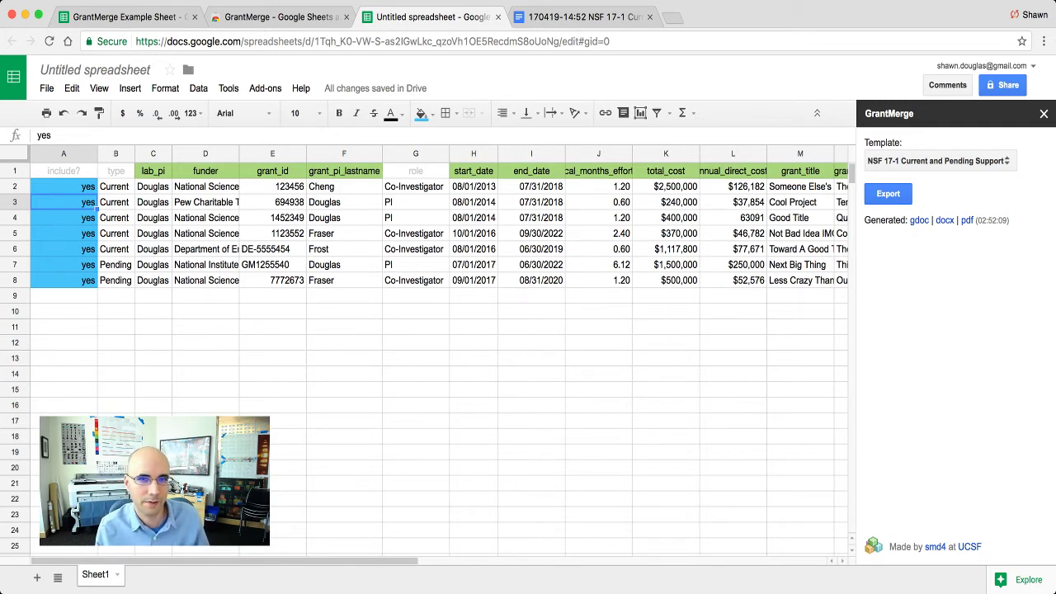
left_click(64, 265)
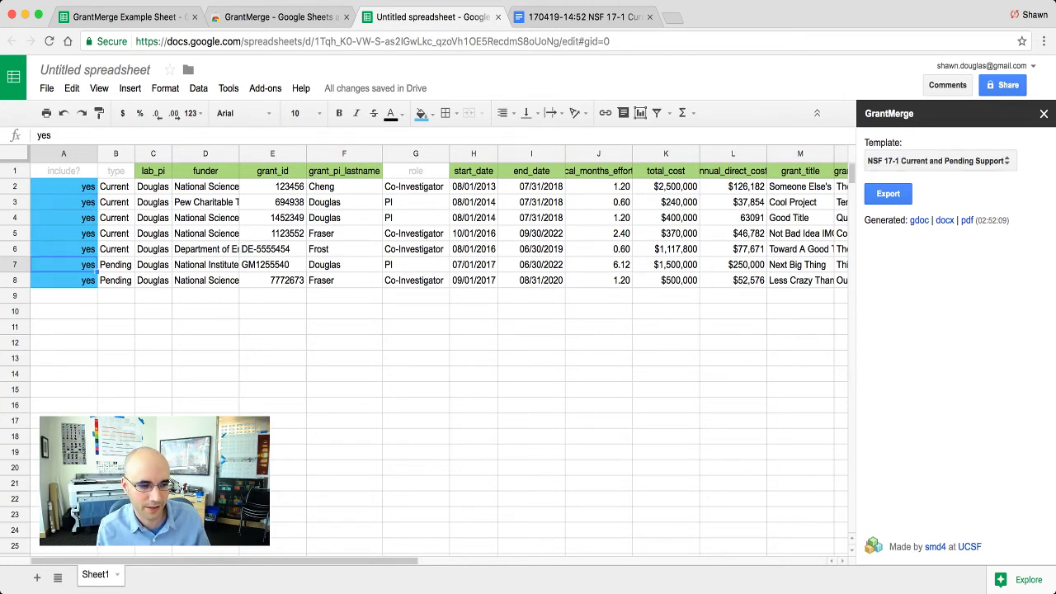
key("Up")
key("Down")
key("Down")
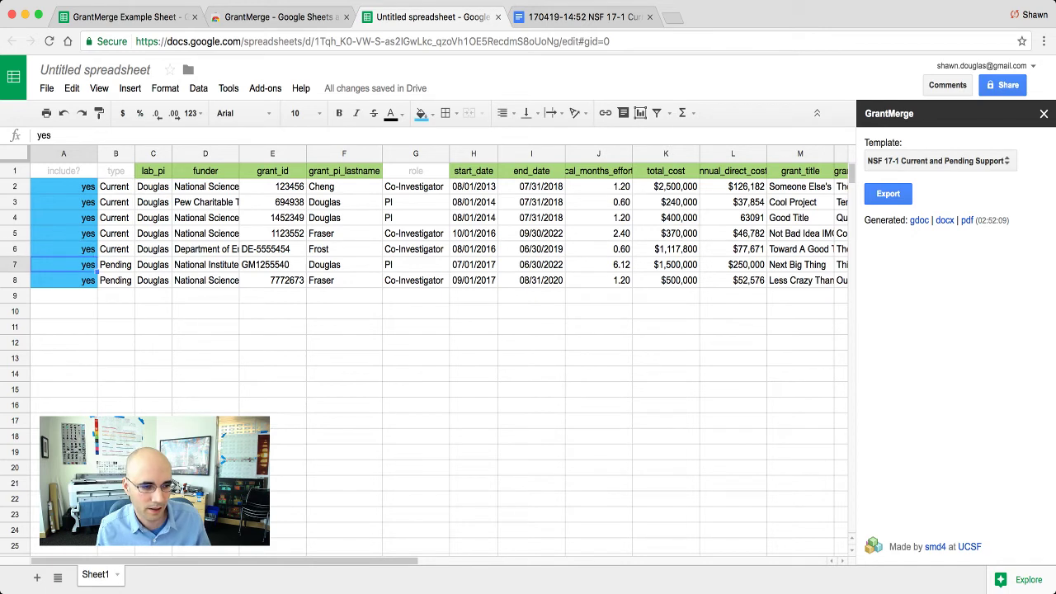
key("Up")
key("Up")
key("Down")
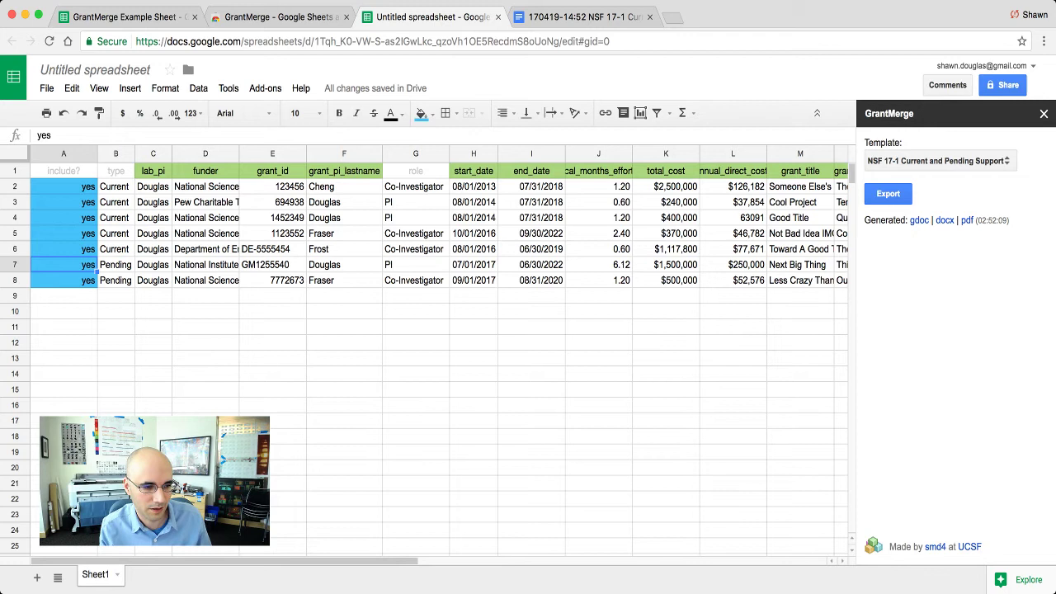
type("no")
key("Return")
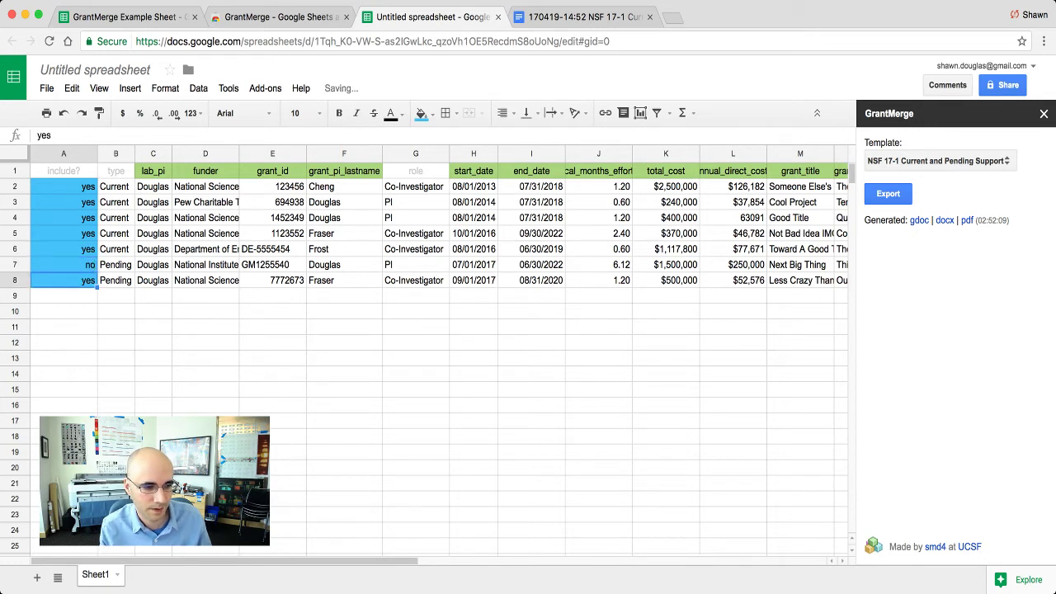
type("no")
key("Return")
Set include? back to yes for the Pending National Institutes of Health grant in row 7
key("Up")
key("Up")
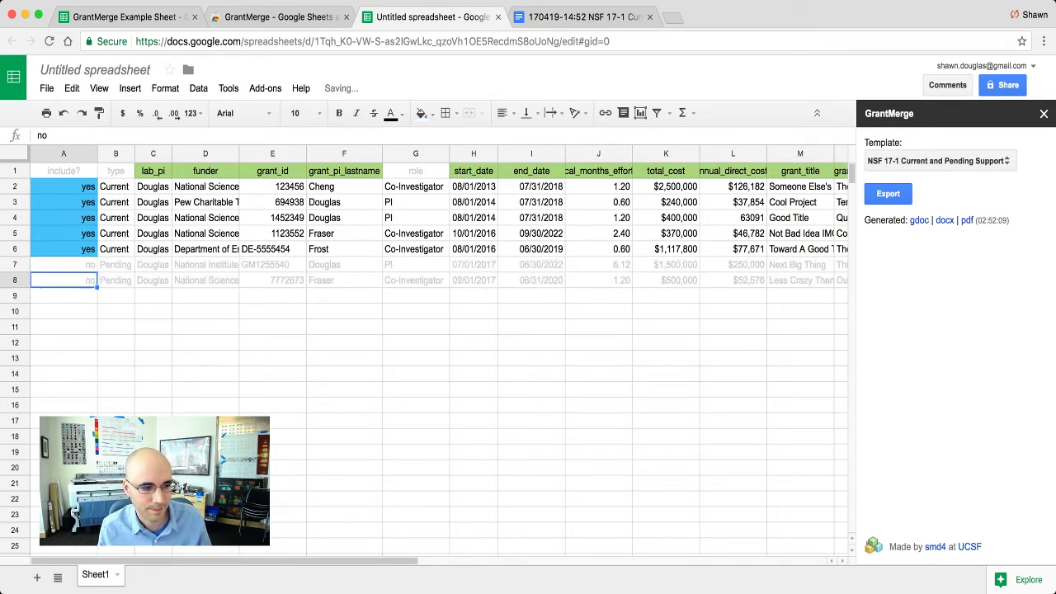
type("yes")
key("Return")
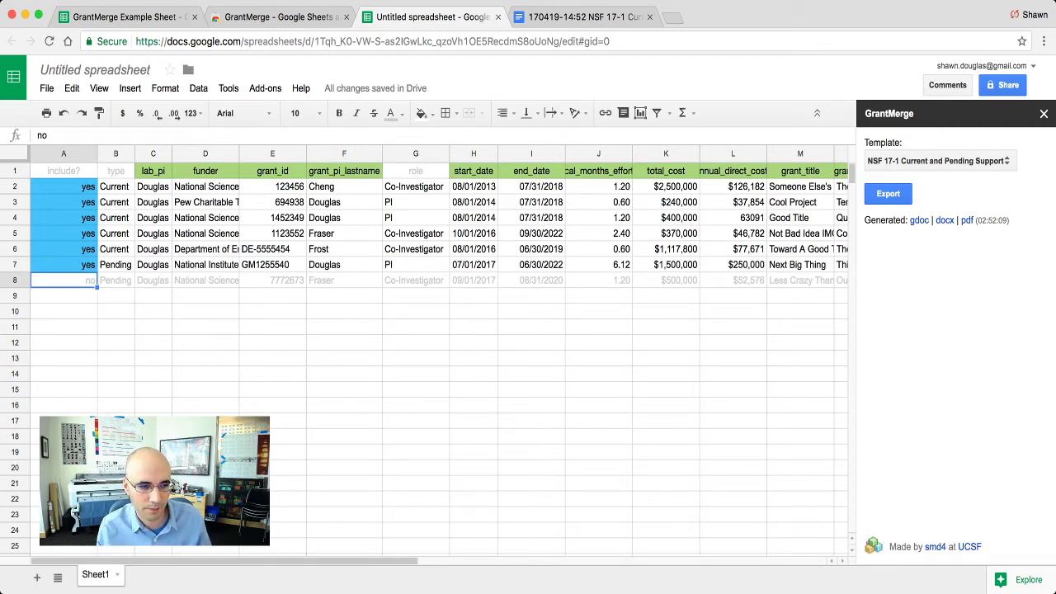
Exclude the Current grant titled Good Title in row 4 by setting its include? value to no
key("Up")
key("Up")
key("Up")
key("Up")
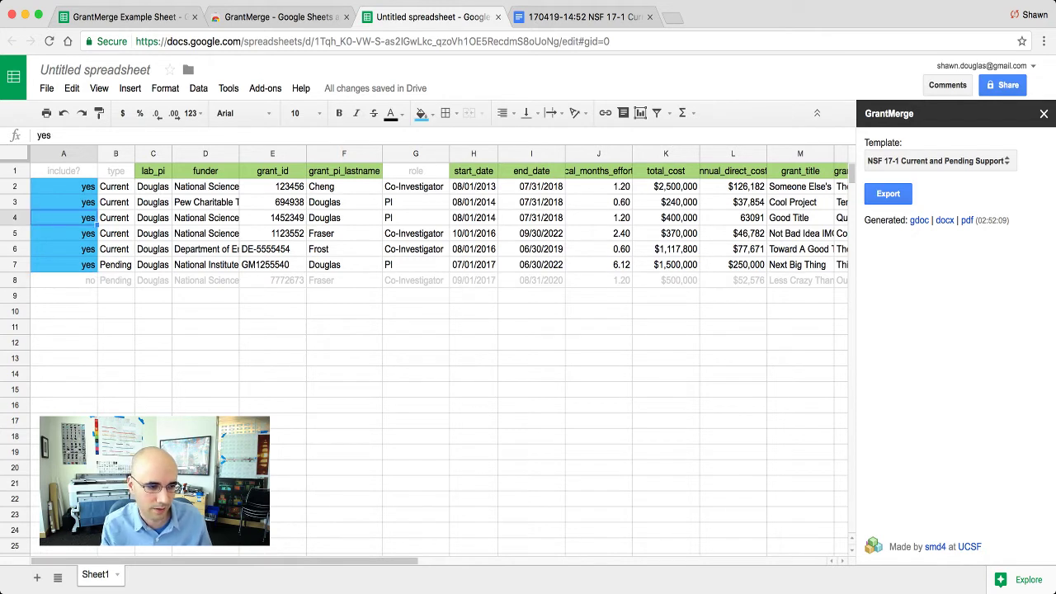
type("no")
key("Return")
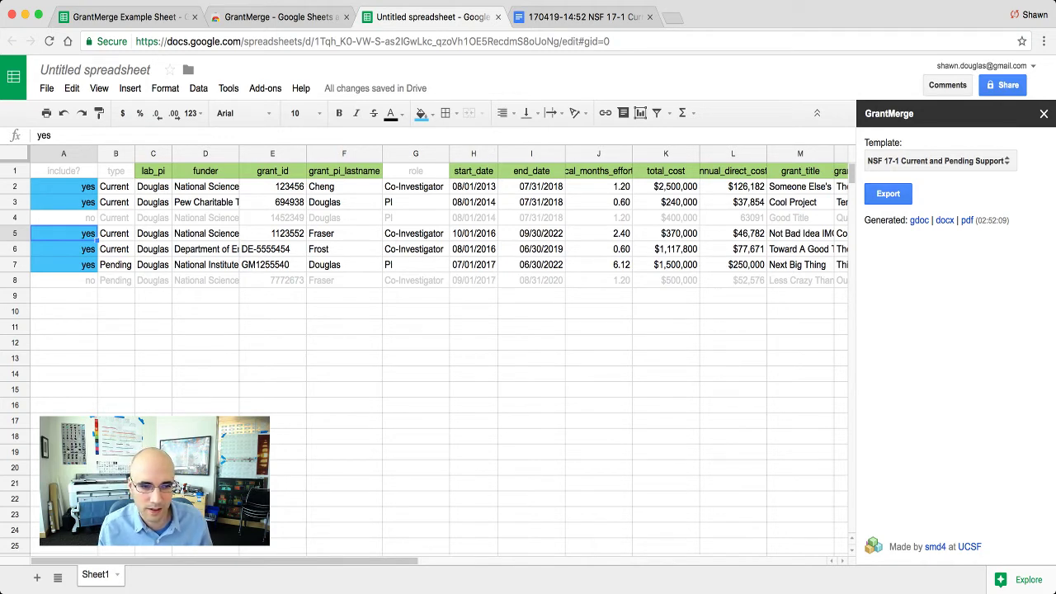
Change the GrantMerge template to NIH PHS 398 Other Support Rev 11/16 and export the included grants
left_click(941, 161)
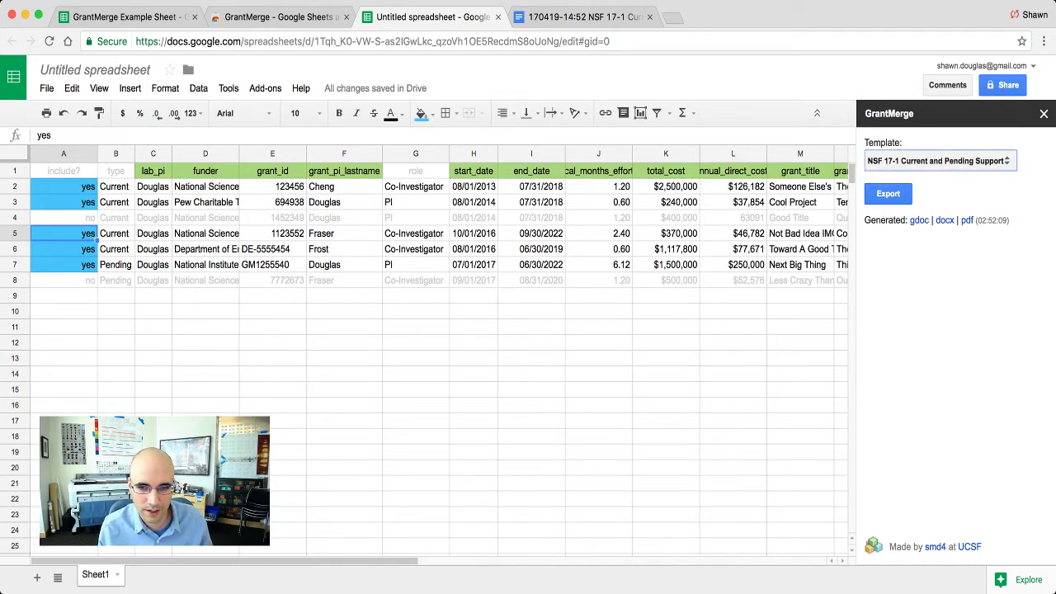
left_click(939, 161)
left_click(888, 194)
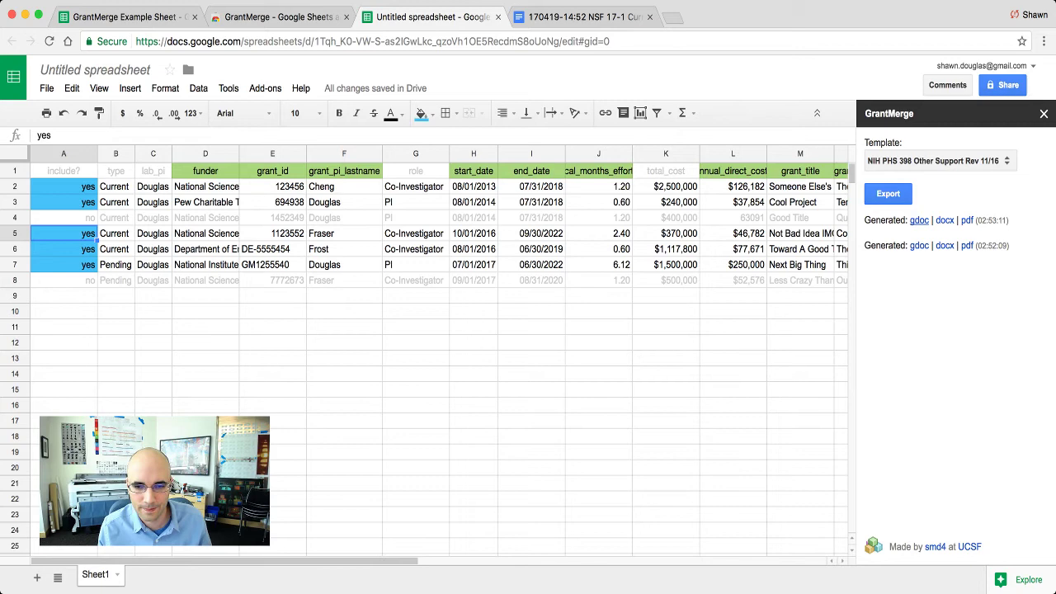
Open the newly generated NIH Other Support Google Doc and review its Current and Pending sections
left_click(920, 220)
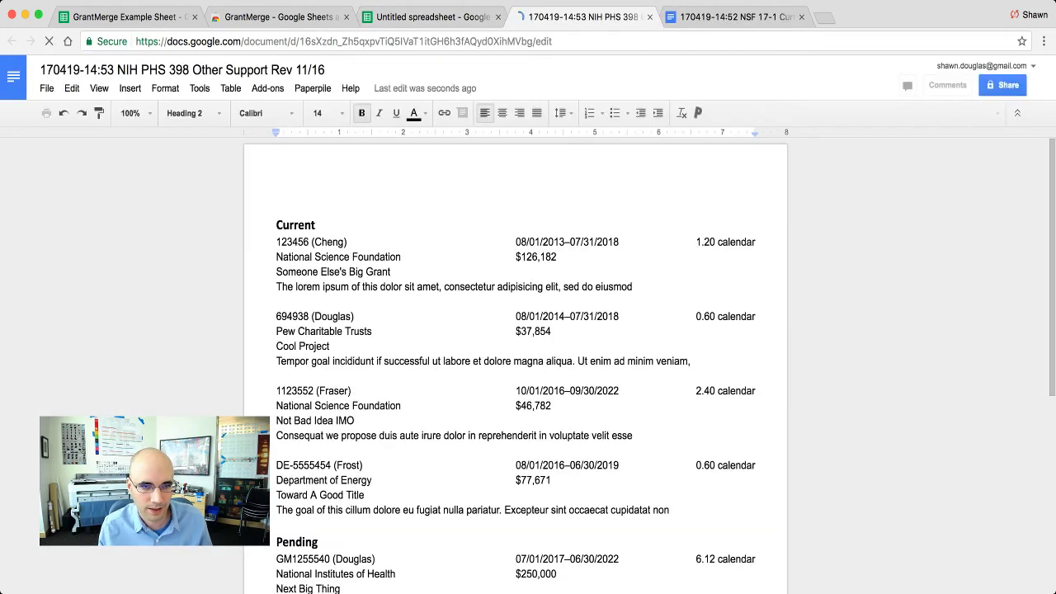
scroll(516, 367, "down", 5)
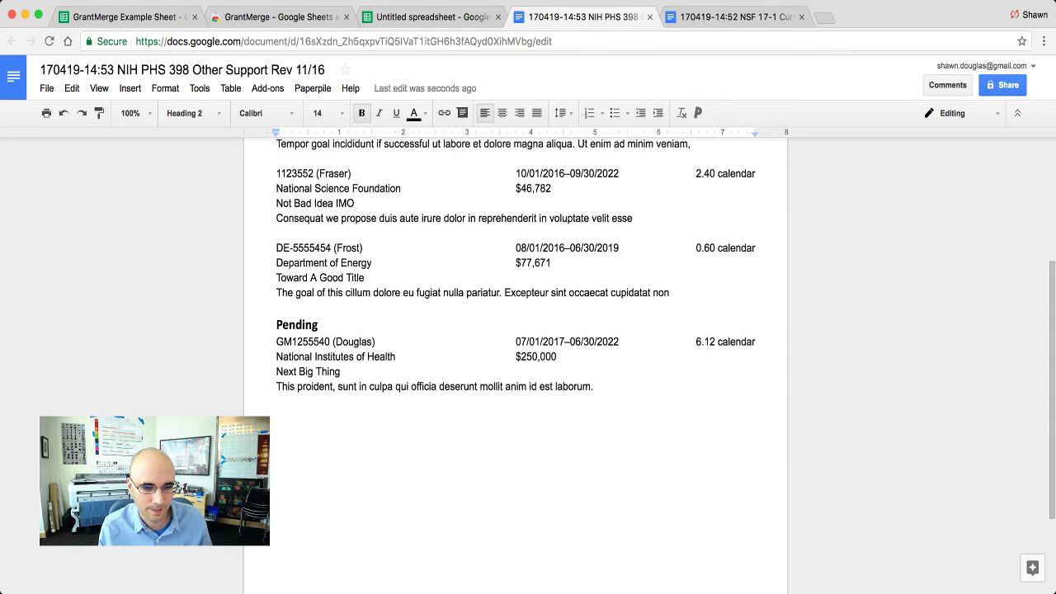
scroll(516, 367, "down", 3)
scroll(516, 367, "up", 8)
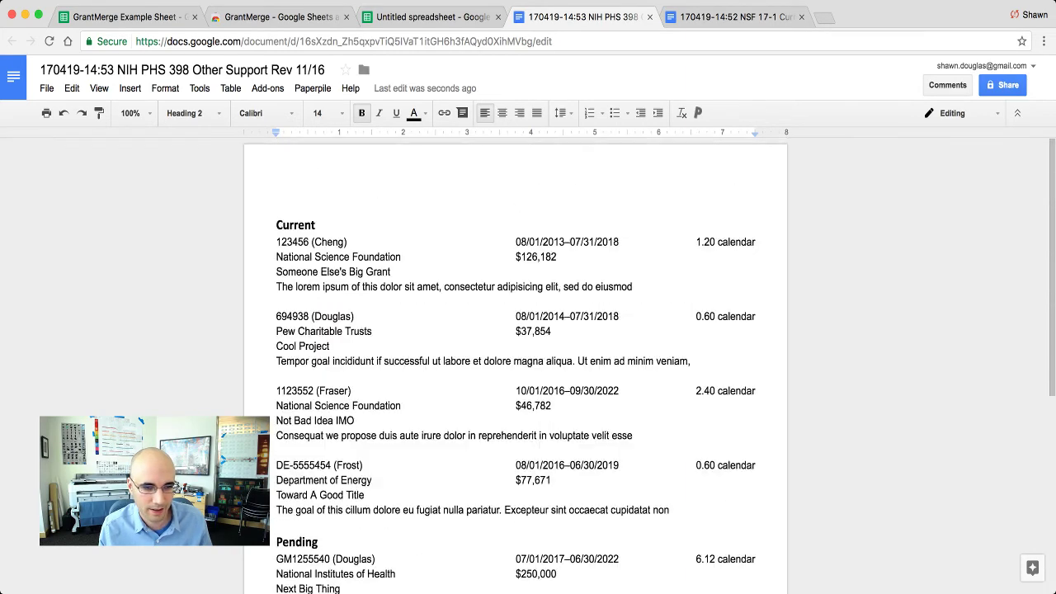
scroll(516, 367, "down", 1)
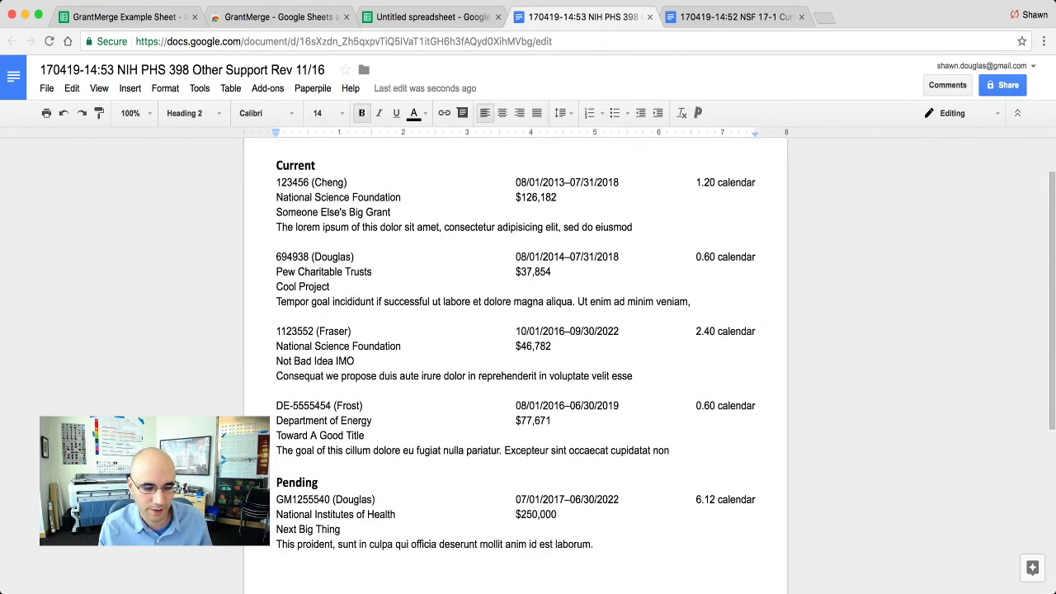
Compare the spreadsheet and the NSF 17-1 document with the generated NIH Other Support document
key("ctrl+shift+Tab")
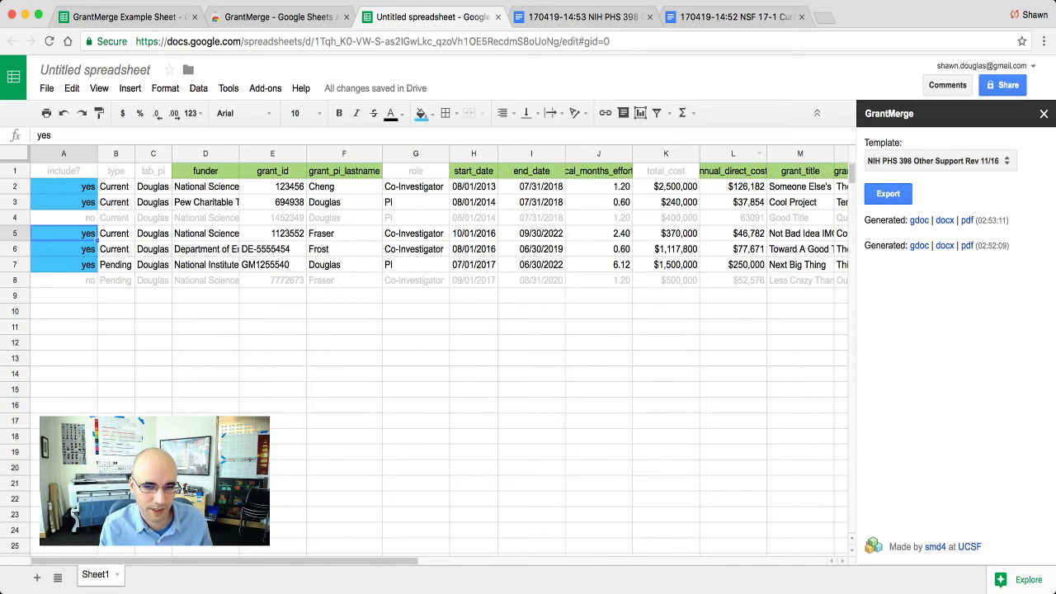
left_click(735, 16)
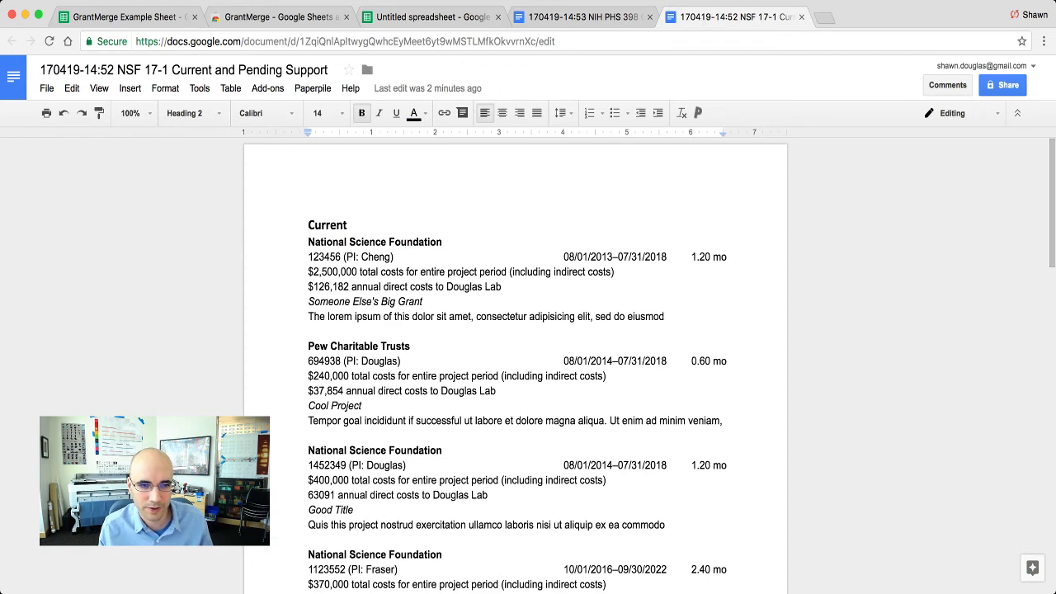
left_click(584, 17)
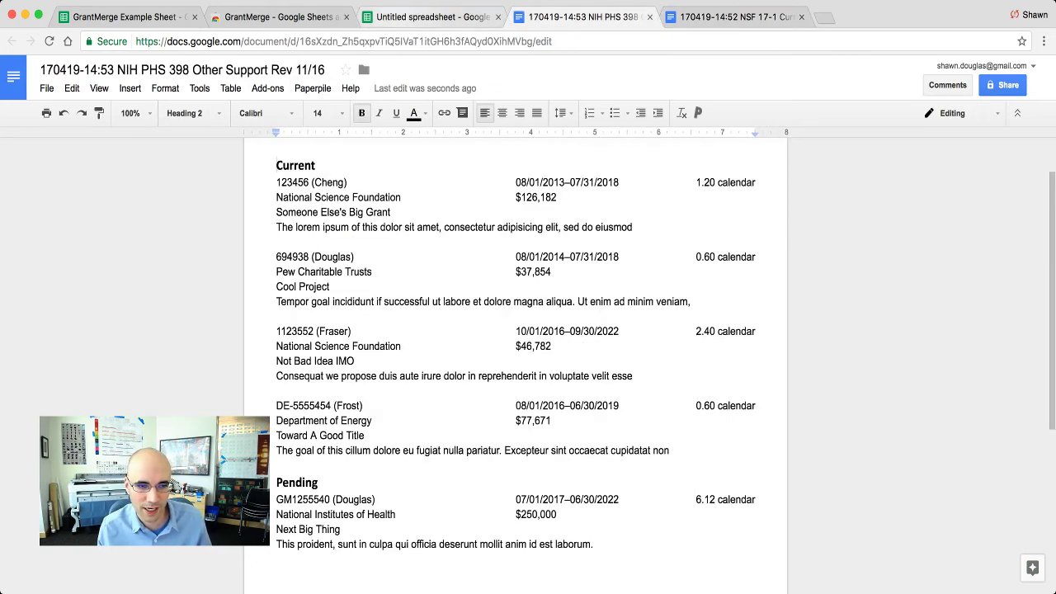
From the spreadsheet's GrantMerge results, download the NIH export as docx and pdf, and look through the PDF
key("super+3")
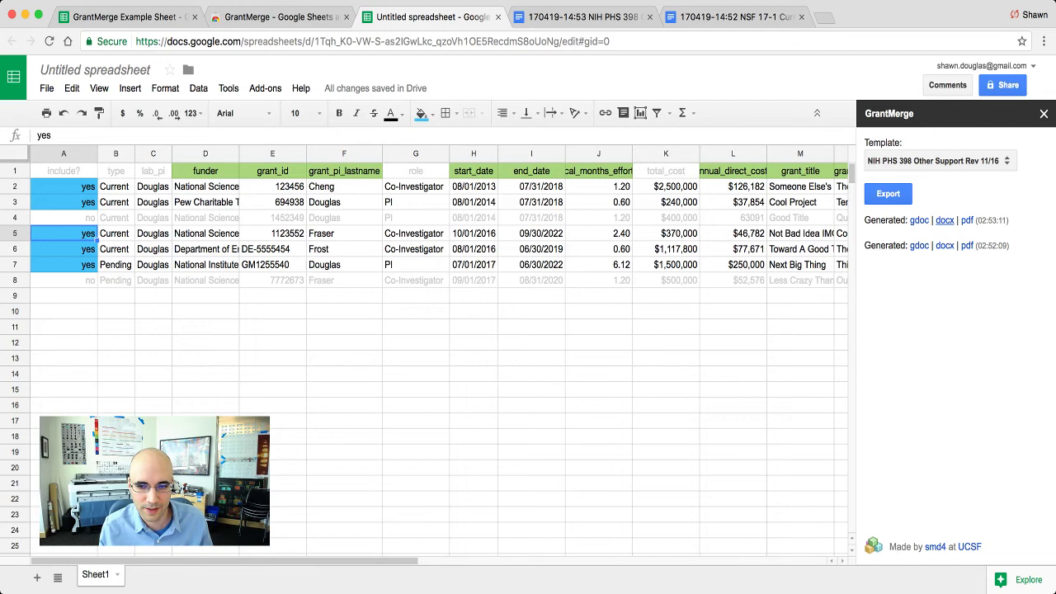
left_click(945, 222)
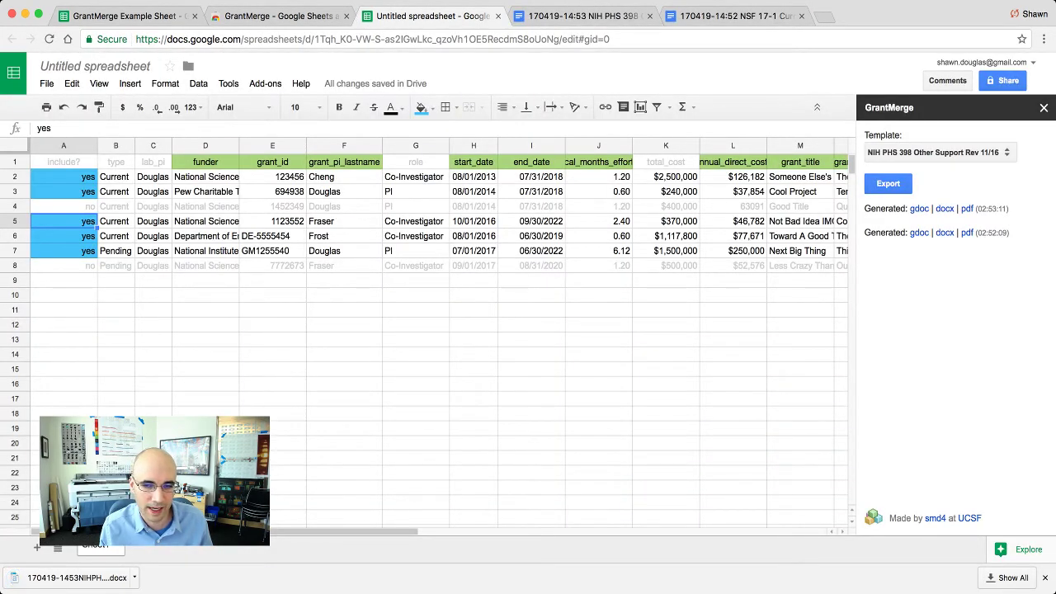
left_click(967, 209)
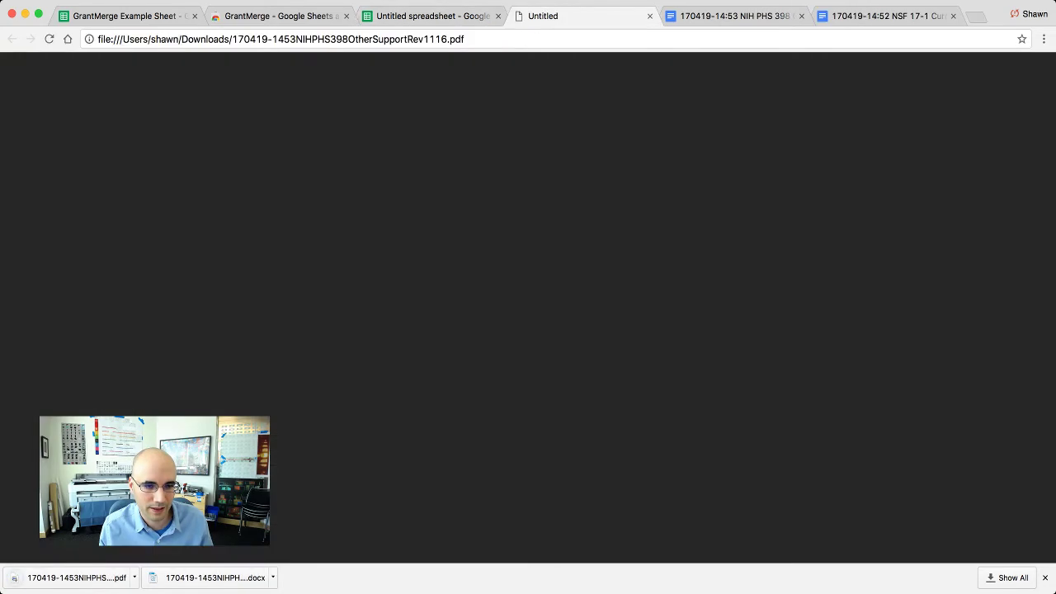
scroll(524, 327, "down", 3)
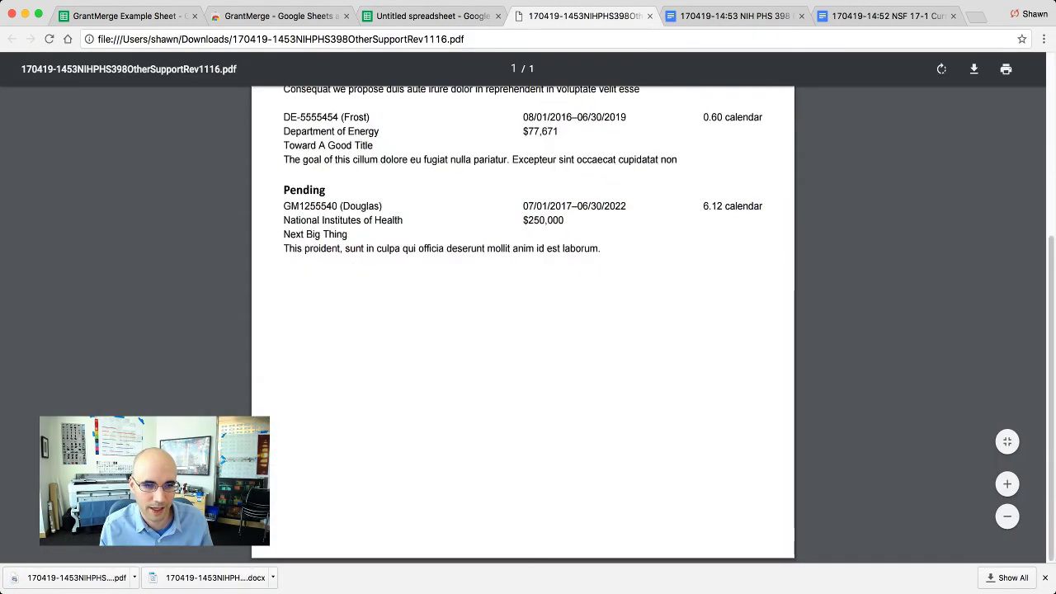
scroll(523, 327, "up", 3)
Return to the untitled spreadsheet and change the GrantMerge template to NSF 17-1 No Costs Template
left_click(429, 16)
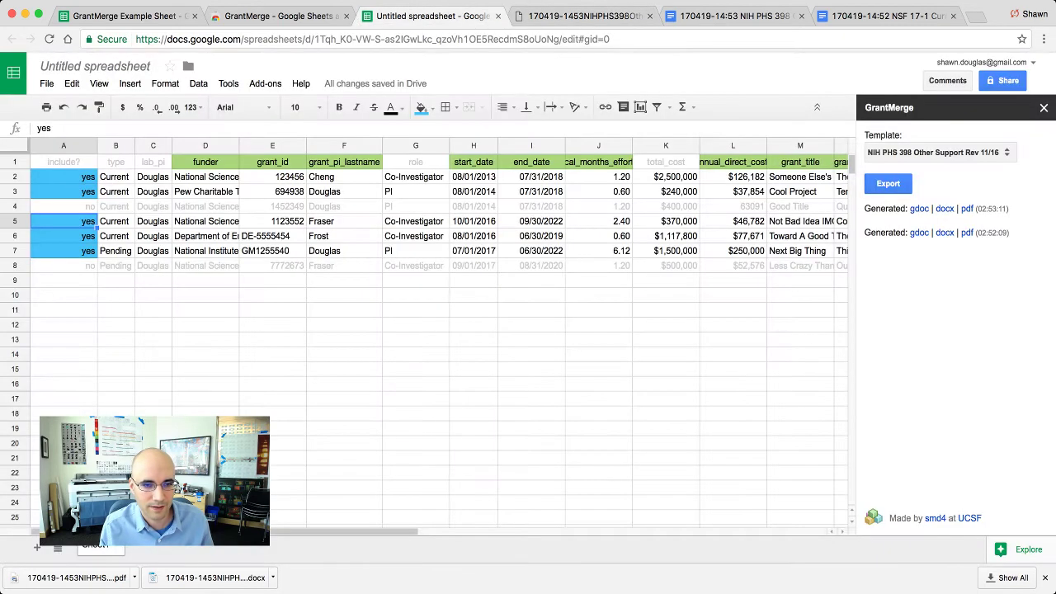
left_click(941, 152)
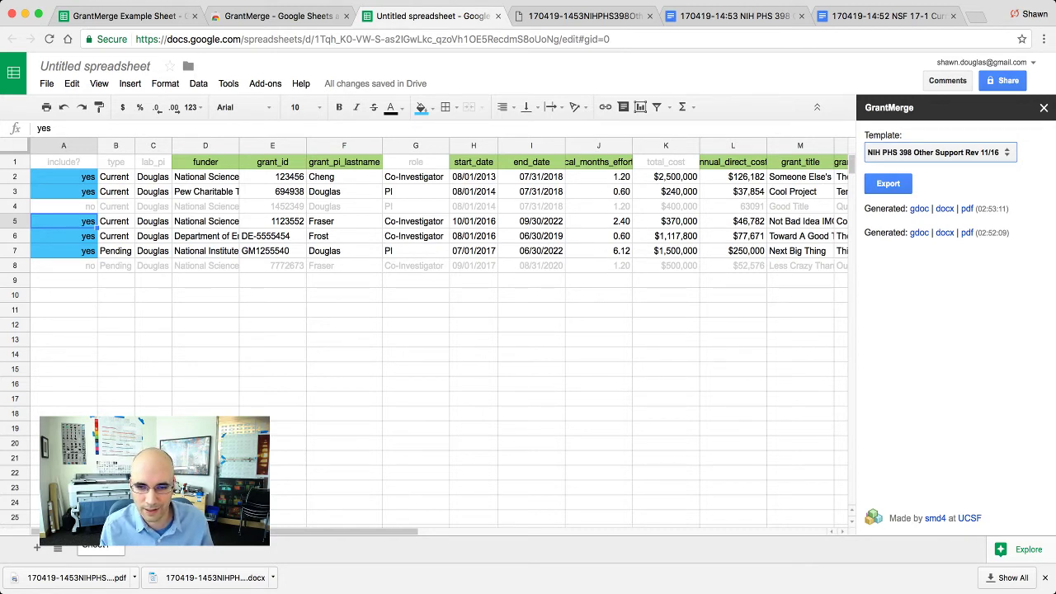
left_click(941, 153)
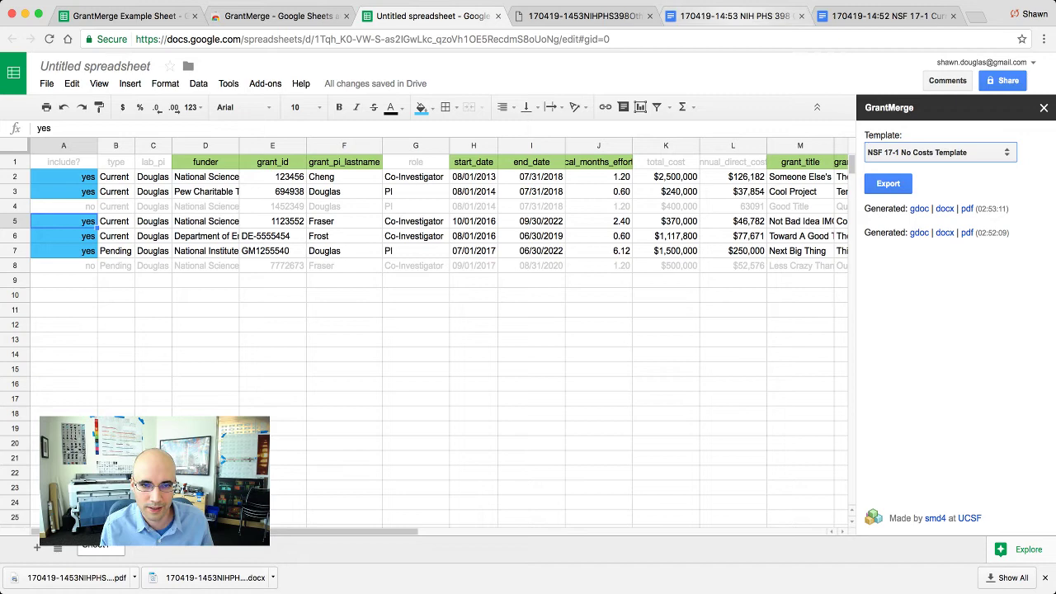
From the NIH document, go to the Docs home page and create a blank document named My Template
left_click(735, 17)
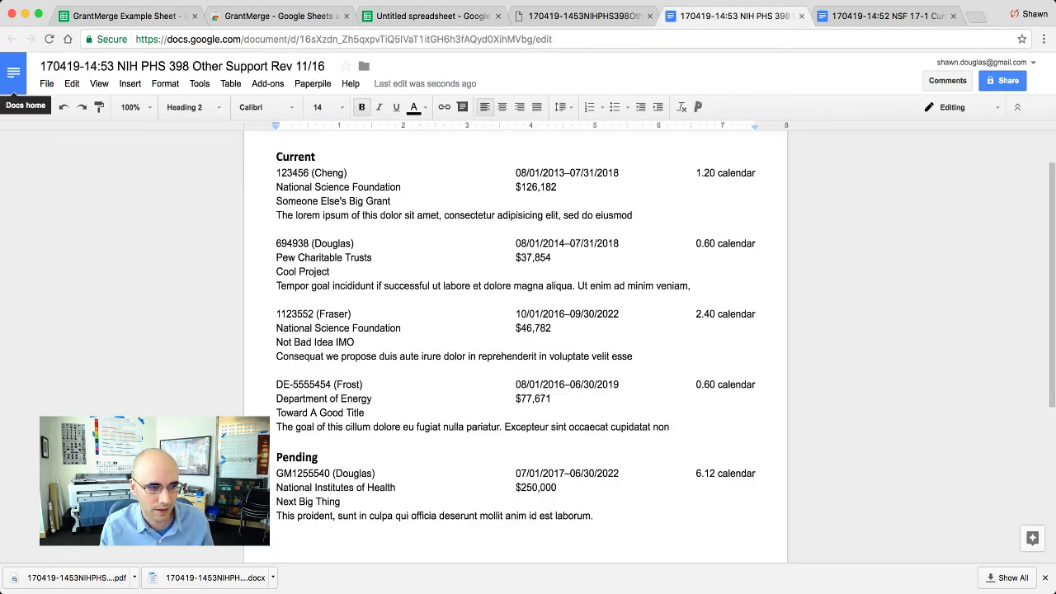
left_click(13, 73)
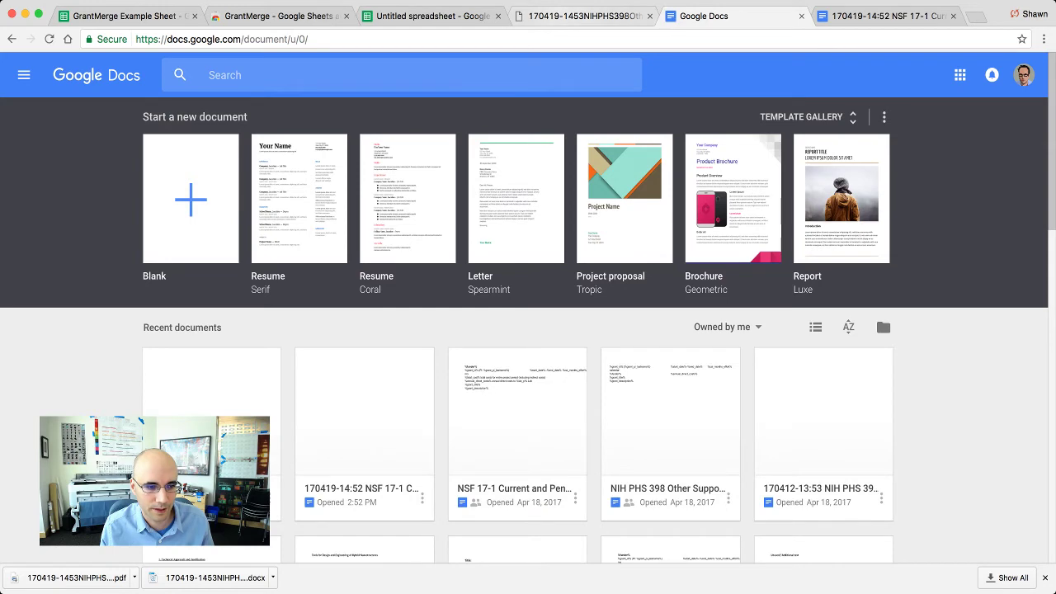
left_click(190, 198)
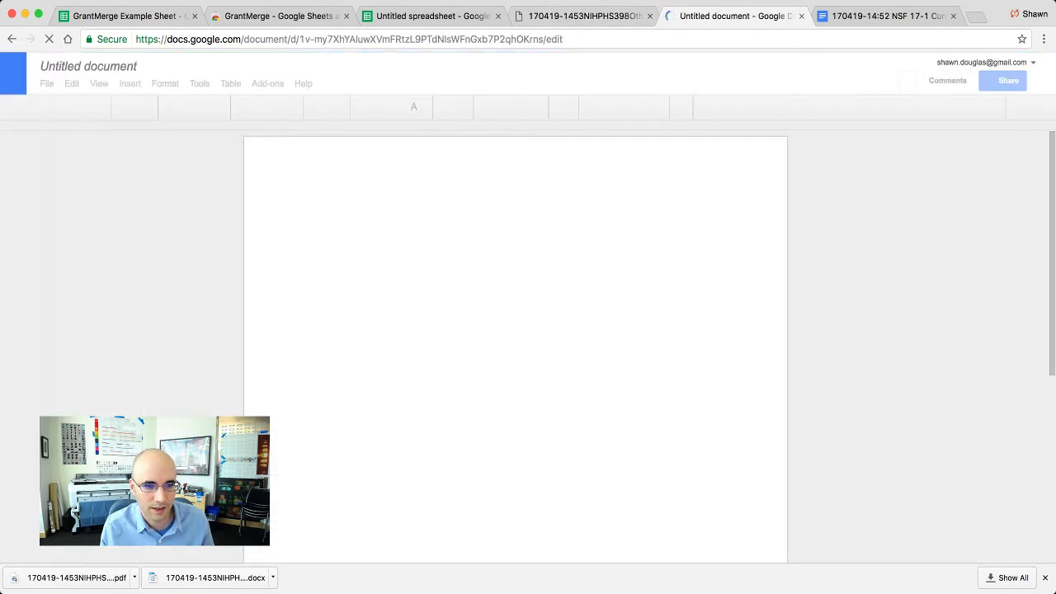
left_click(89, 67)
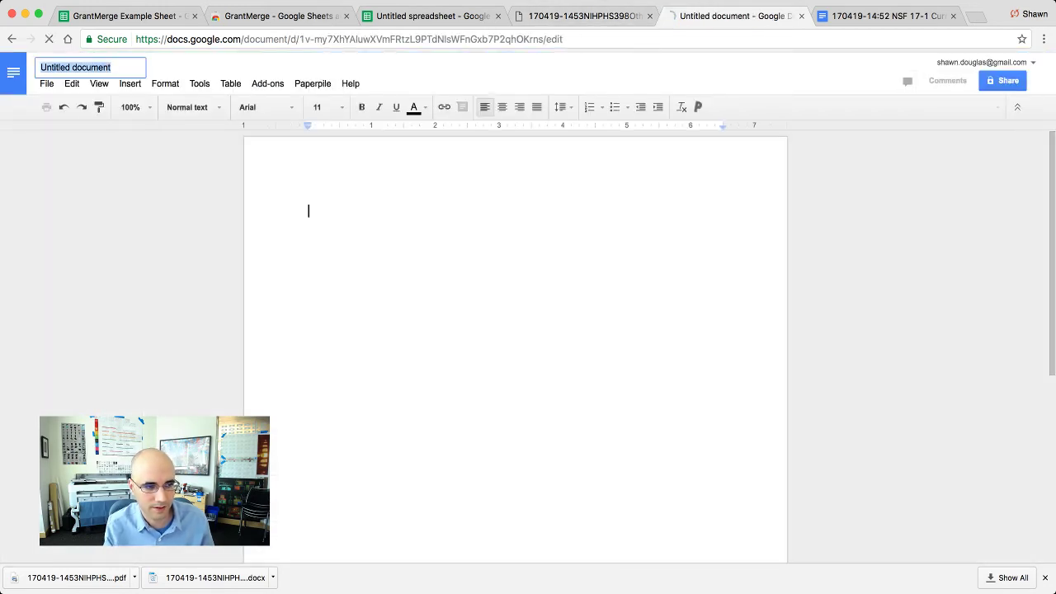
type("My Template")
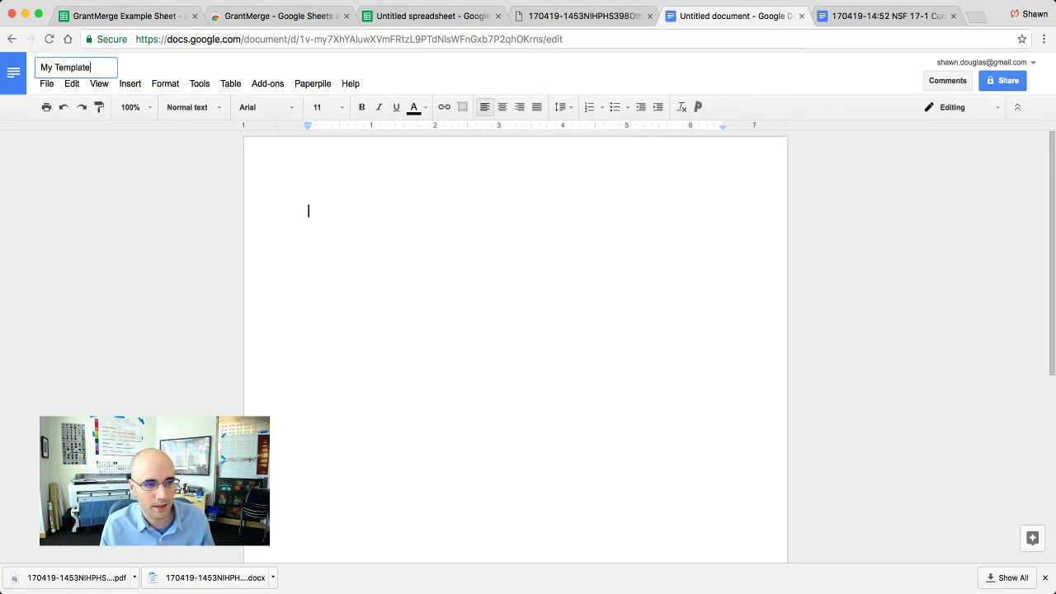
key("Return")
Enter the placeholder %funder% followed by a colon on the first line, all in bold
type("%")
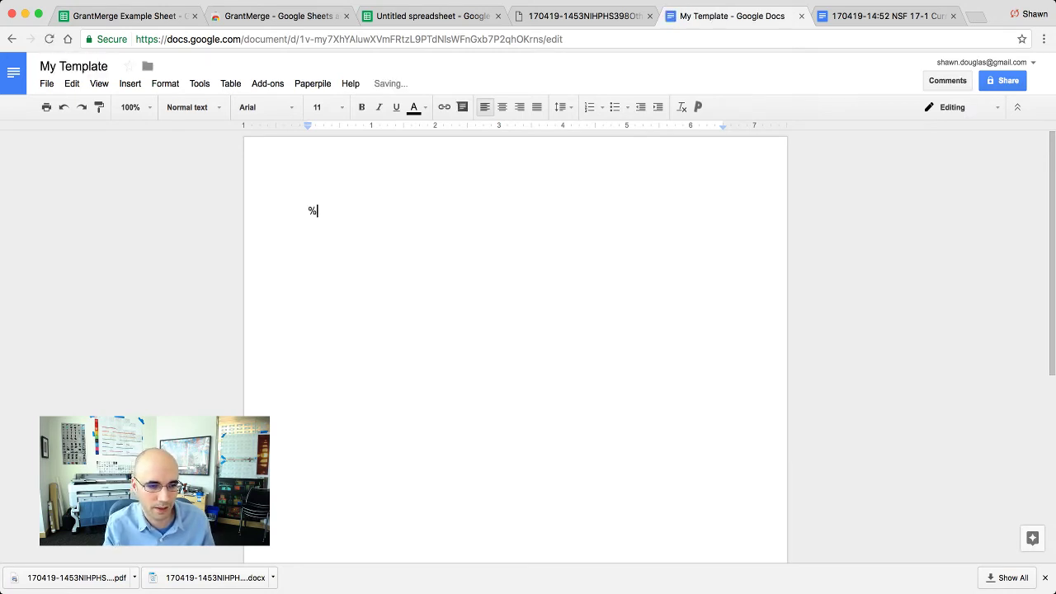
type("funder%")
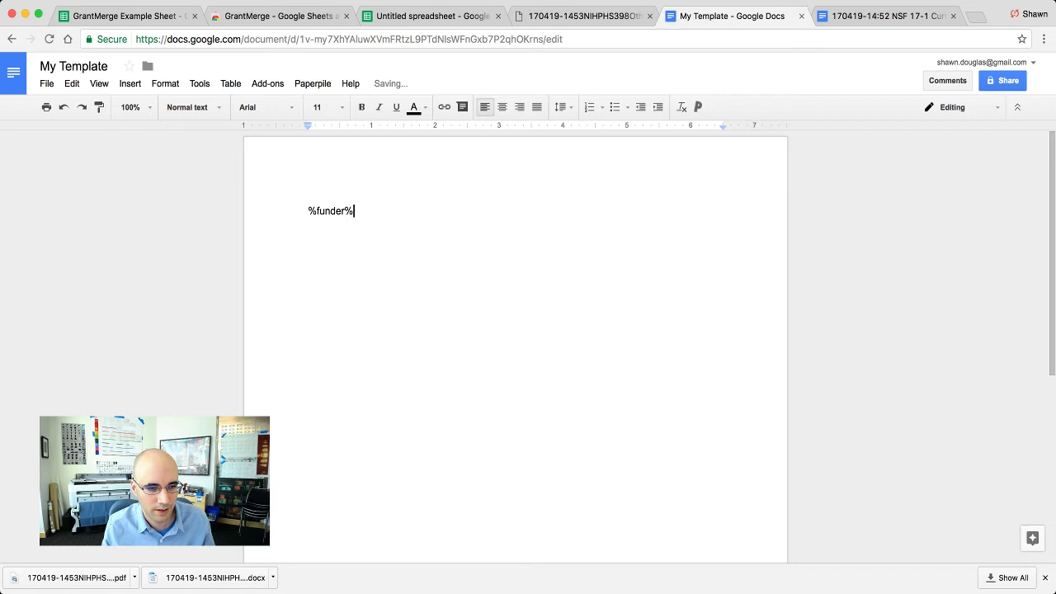
key("shift+Home")
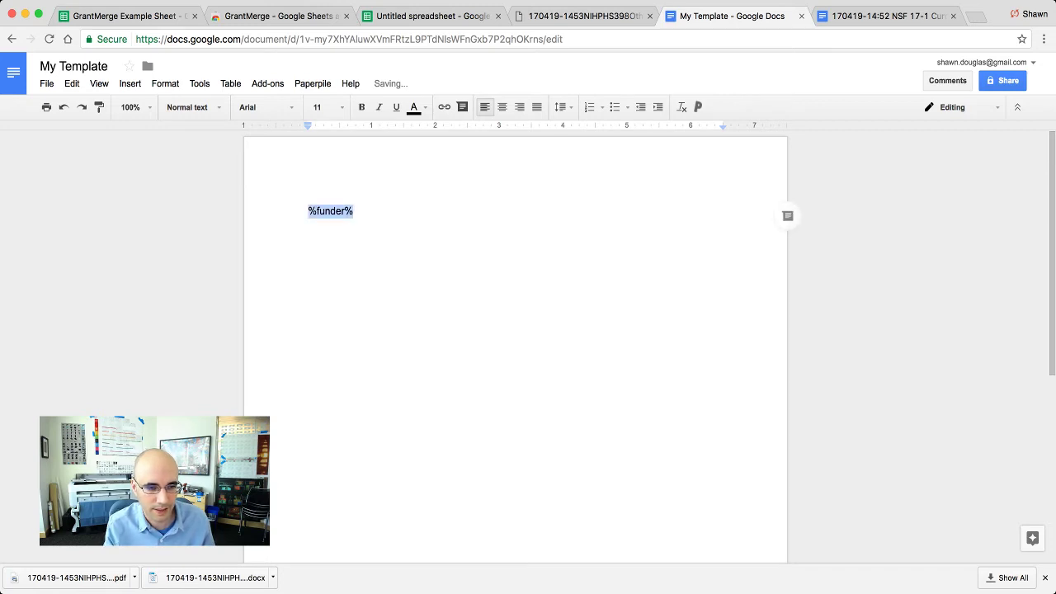
key("ctrl+b")
key("End")
type(":")
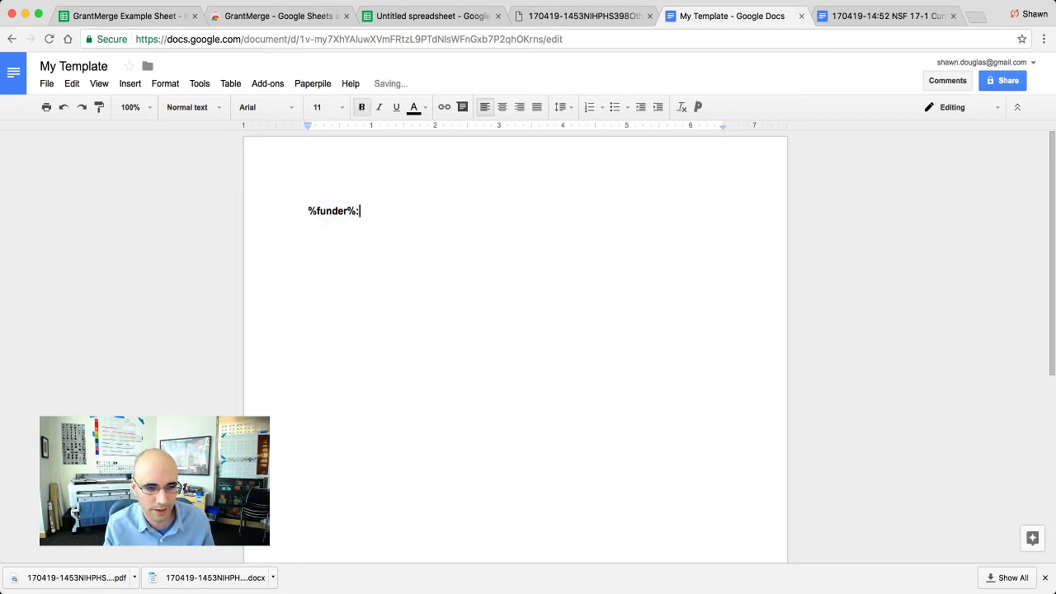
Check the column headers in the spreadsheet and add the placeholder %grant_id% two tab stops after %funder%: in My Template
key("Tab")
key("Tab")
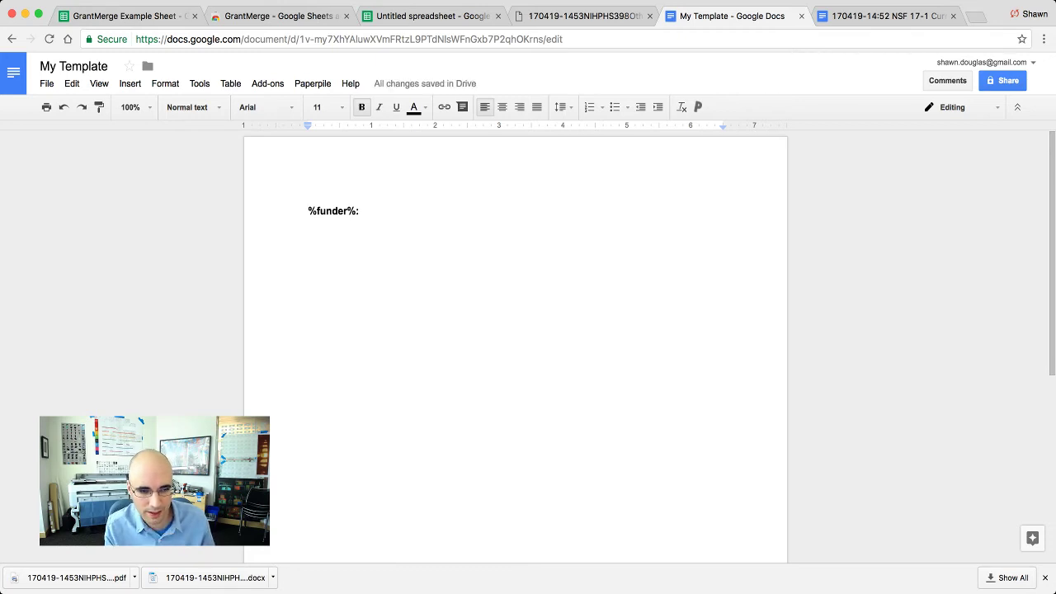
key("ctrl+shift+Tab")
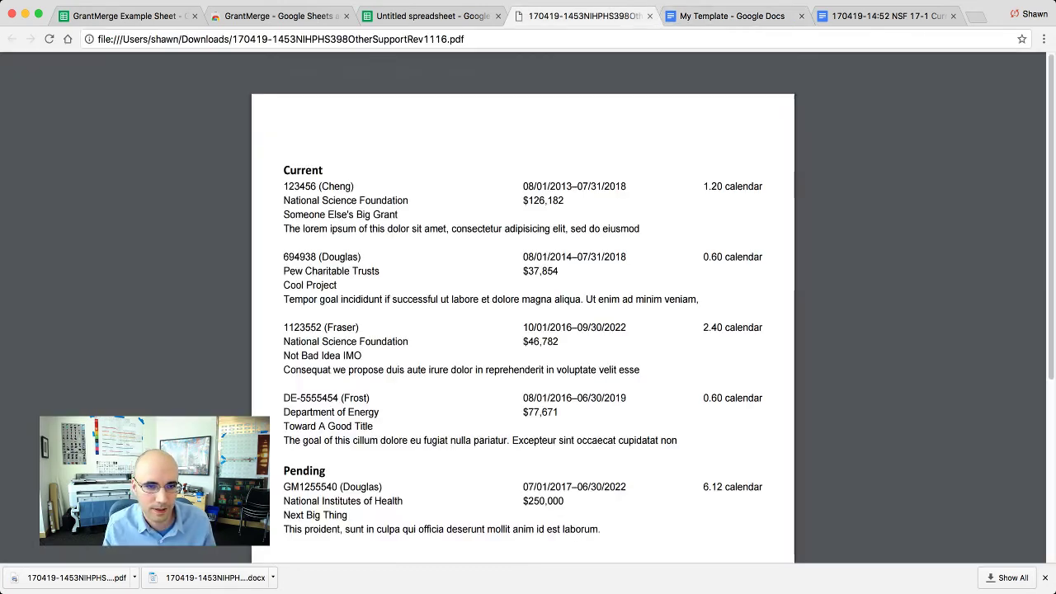
key("ctrl+shift+Tab")
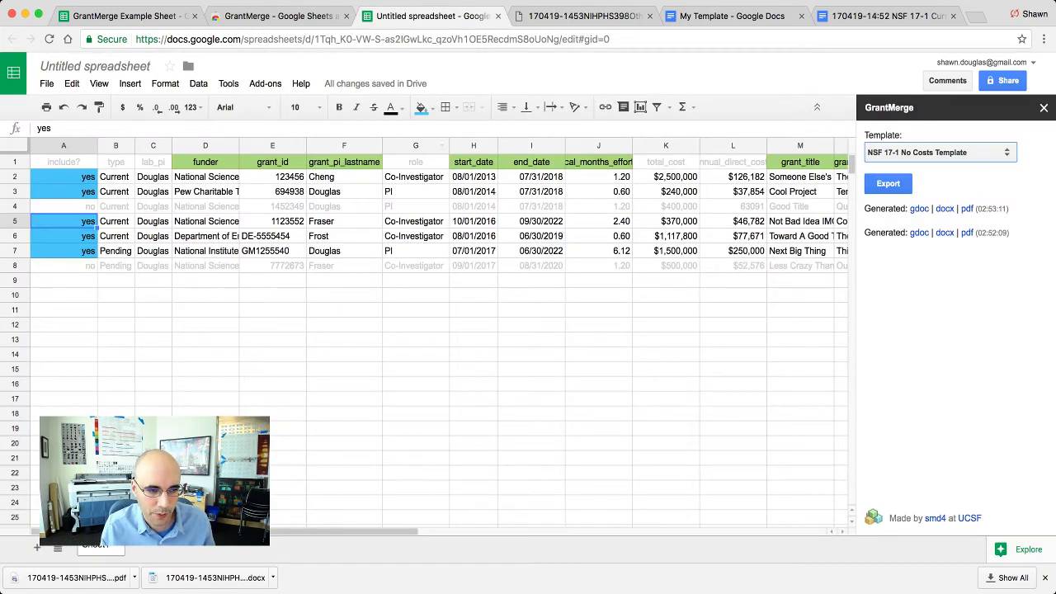
key("ctrl+Tab")
key("ctrl+Tab")
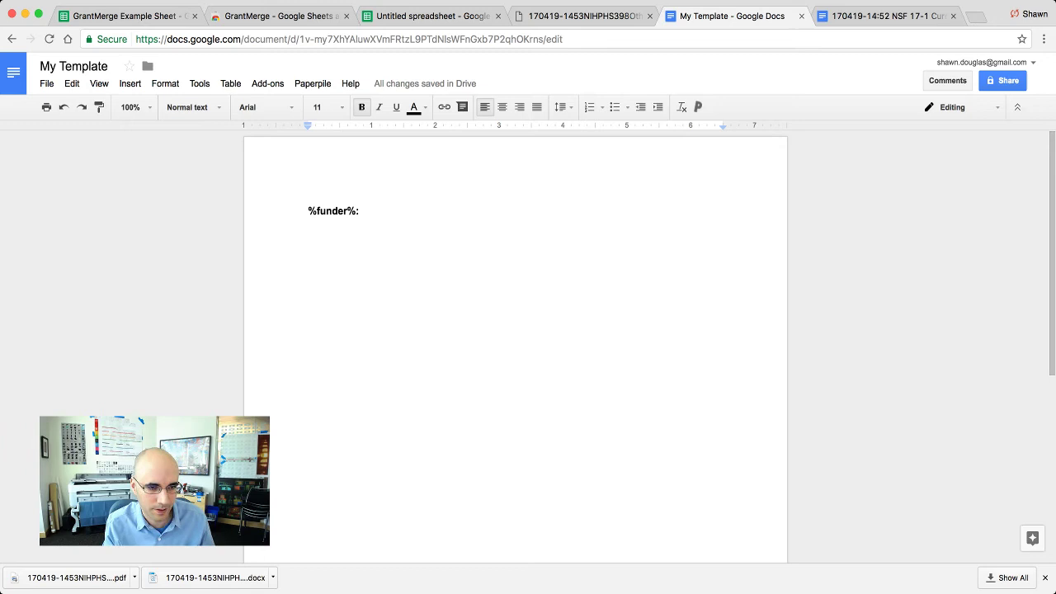
key("Tab")
type("%")
type("gr")
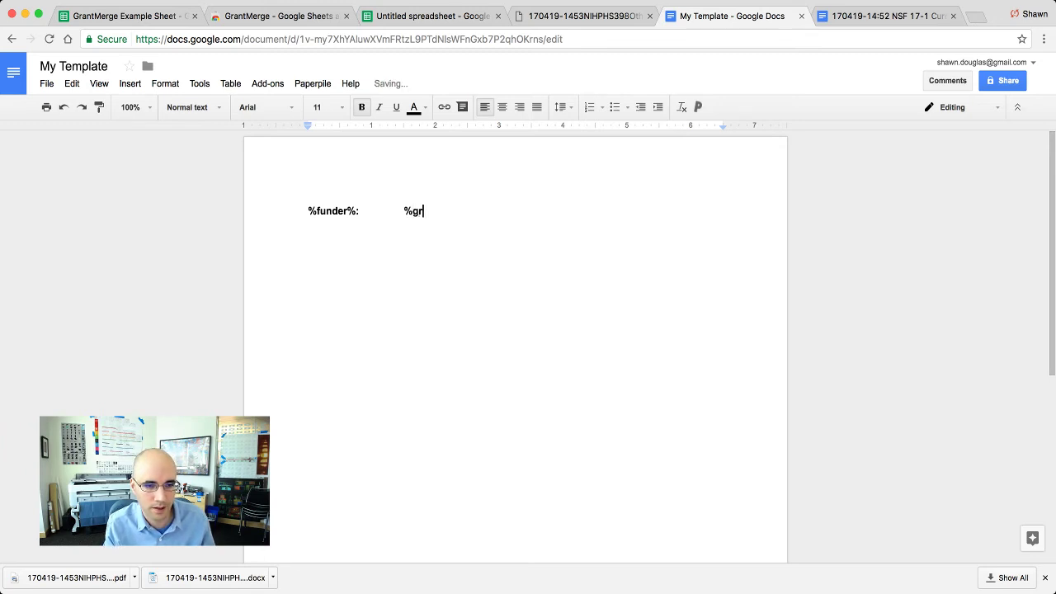
type("ant_id%")
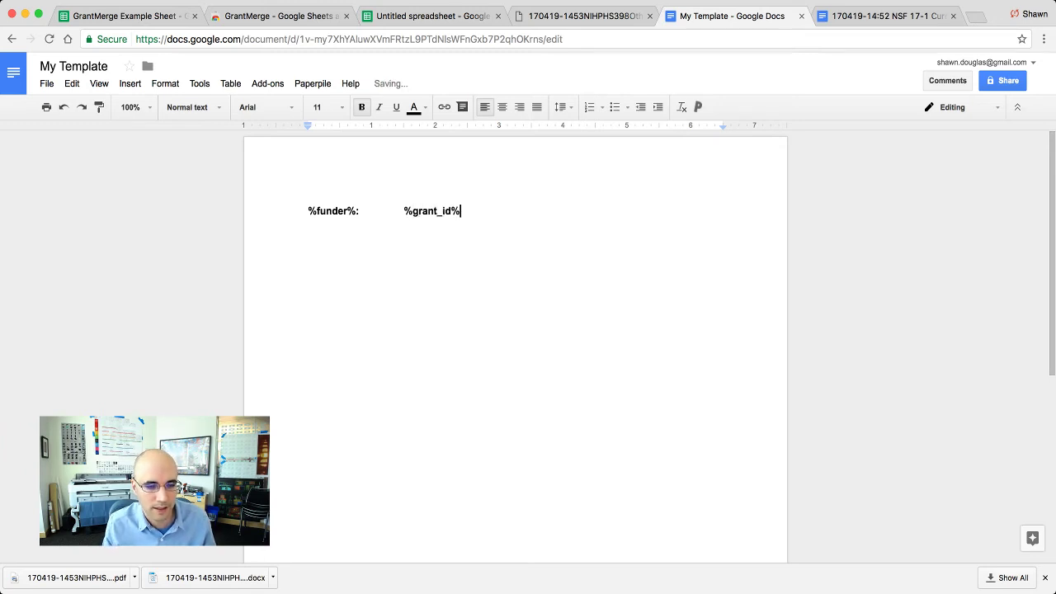
Remove the bold from the %grant_id% placeholder and underline it
key("shift+Left")
key("shift+Left")
key("shift+Left")
key("shift+Left")
key("shift+Left")
key("shift+Left")
key("shift+Left")
key("shift+Left")
key("shift+Left")
key("shift+Left")
key("super+b")
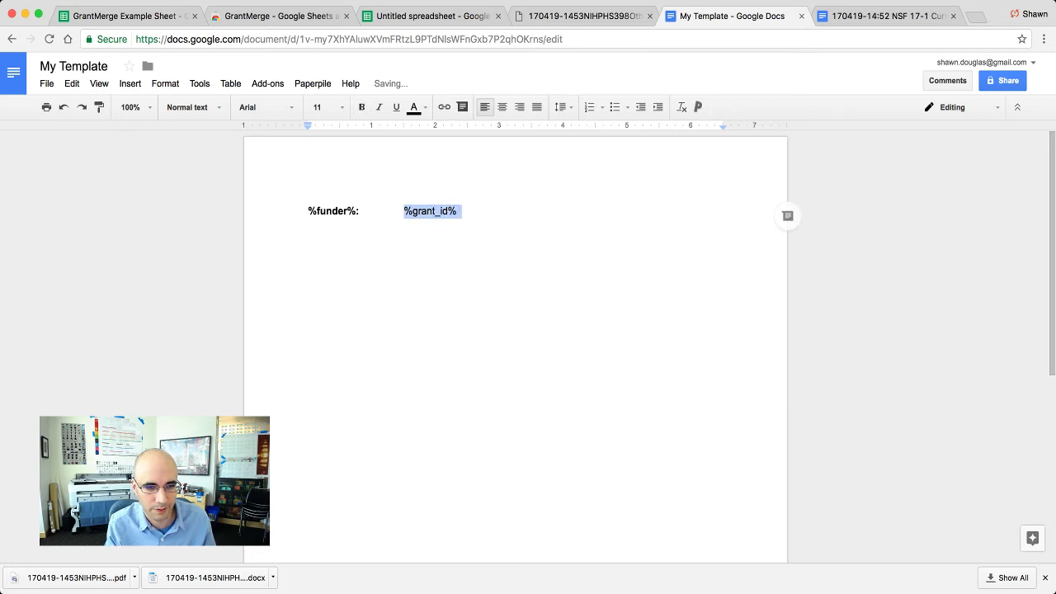
key("super+u")
key("Right")
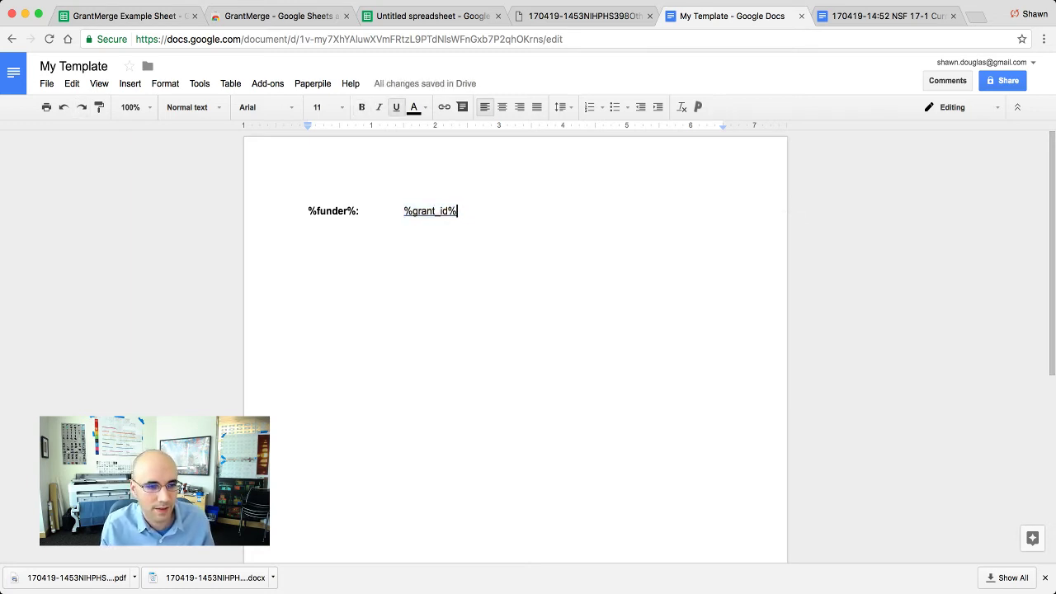
left_click(347, 211)
key("Right")
key("Right")
key("Right")
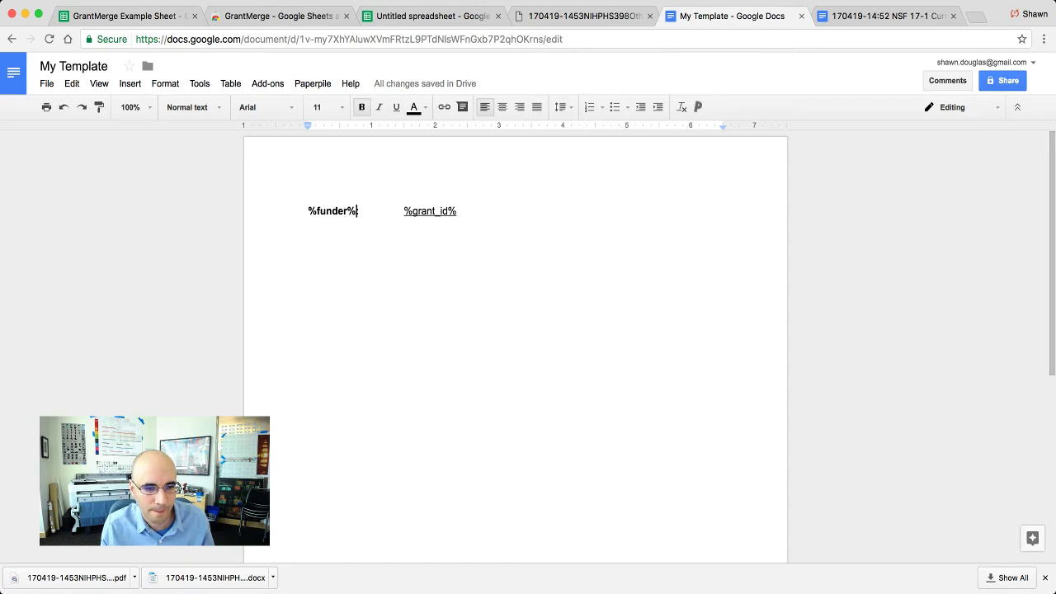
left_click(586, 16)
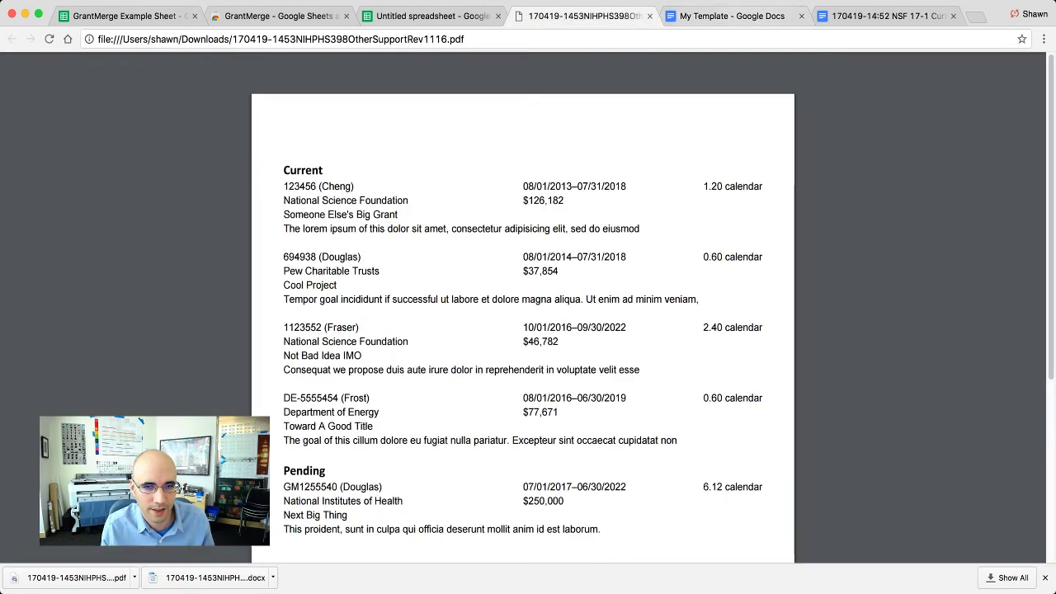
left_click(739, 15)
Reload the untitled spreadsheet and reopen GrantMerge's Export data sidebar
left_click(433, 16)
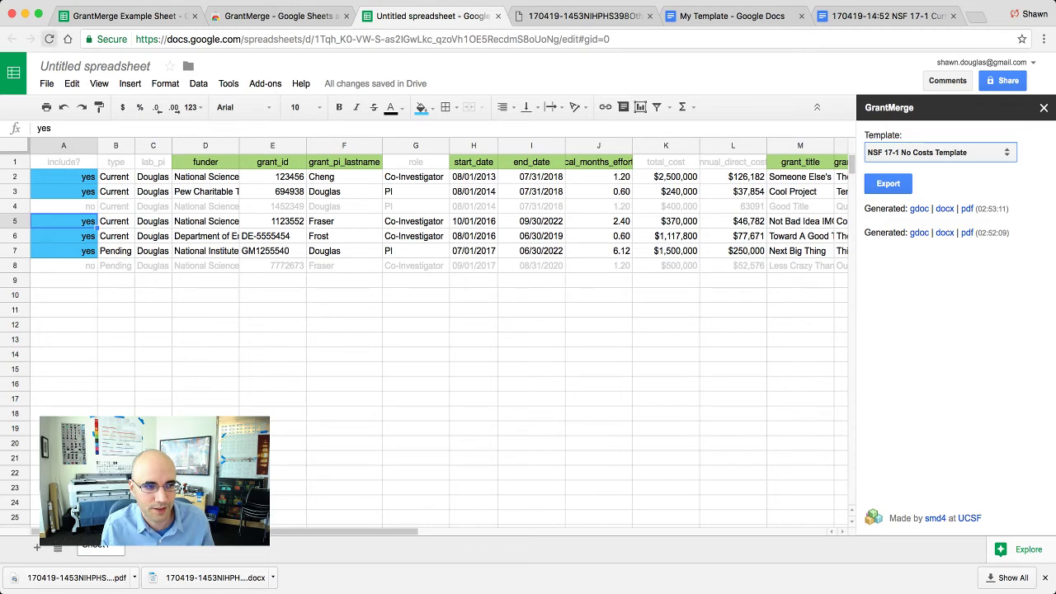
left_click(50, 39)
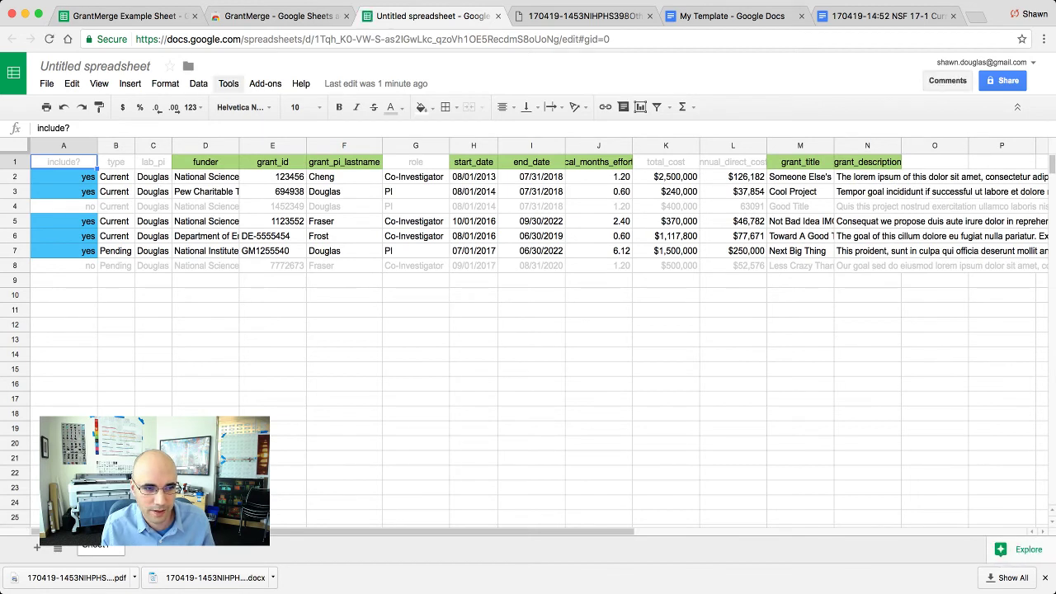
left_click(265, 84)
mouse_move(288, 107)
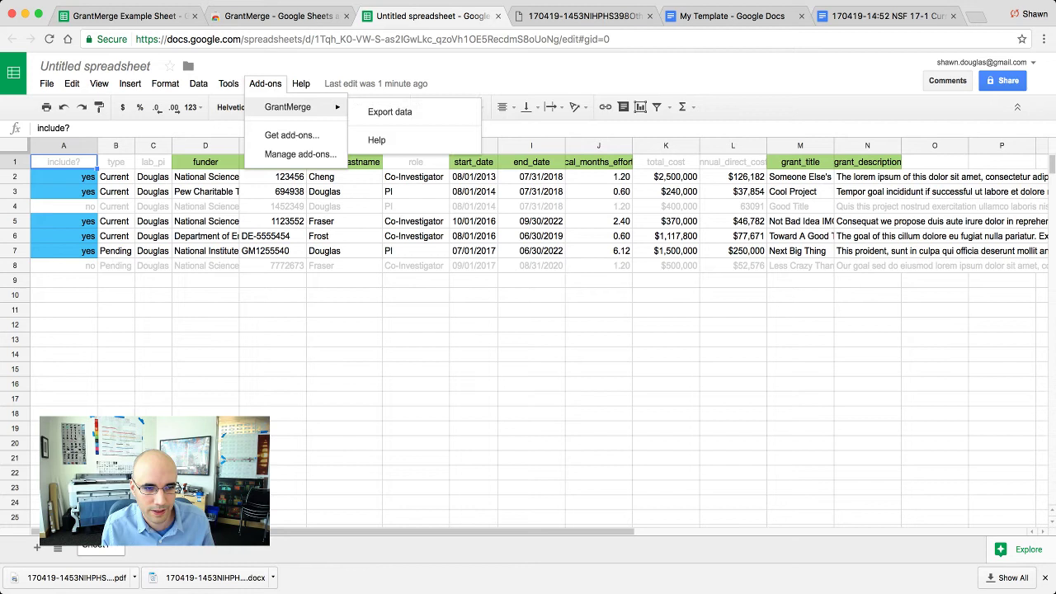
left_click(388, 111)
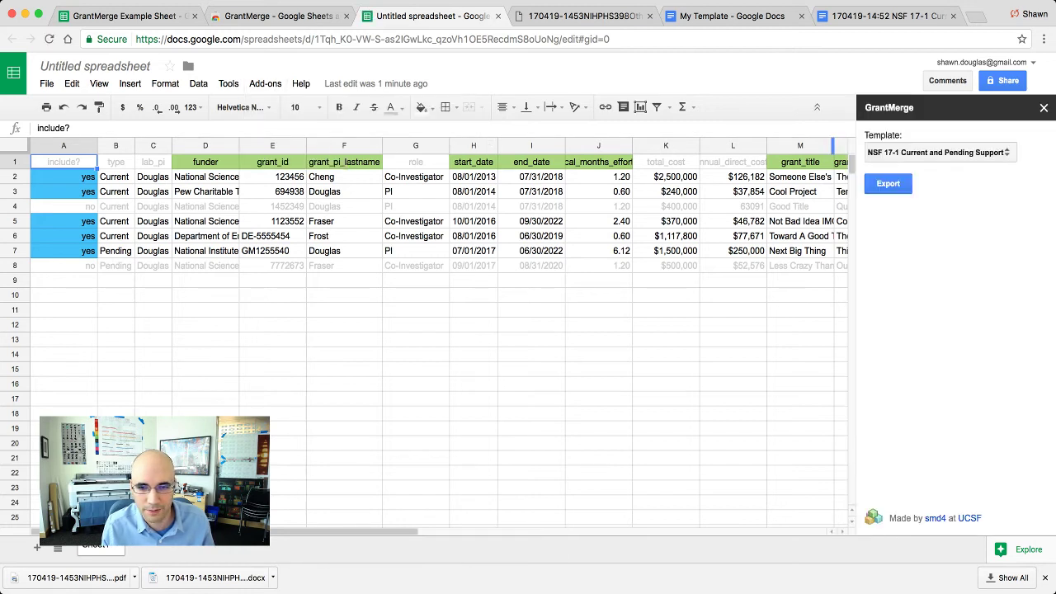
Export the included grants with the GrantMerge template My Template and open the generated Google Doc
left_click(941, 152)
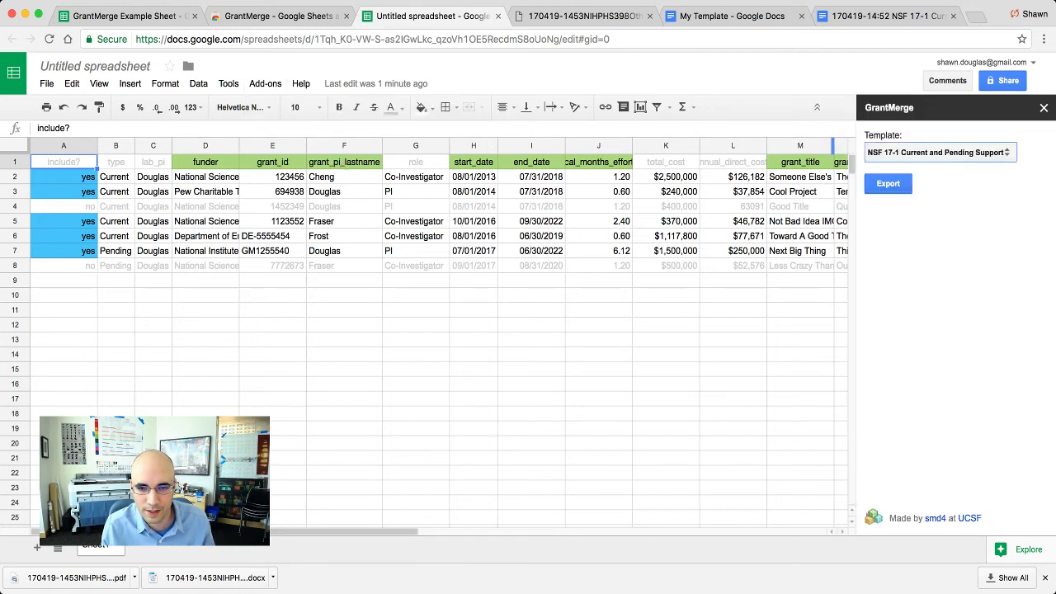
left_click(917, 179)
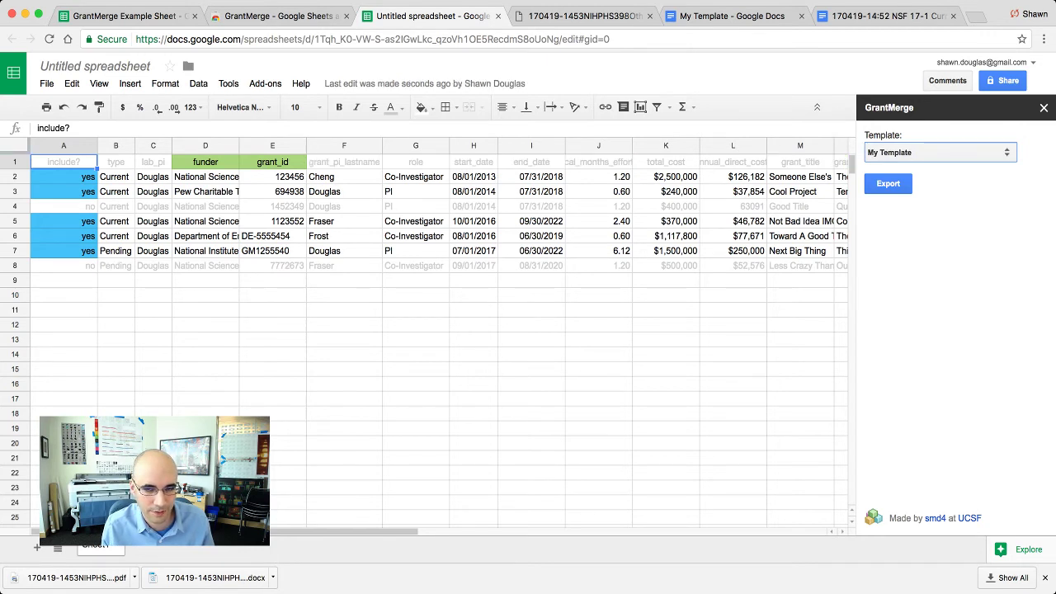
key("Tab")
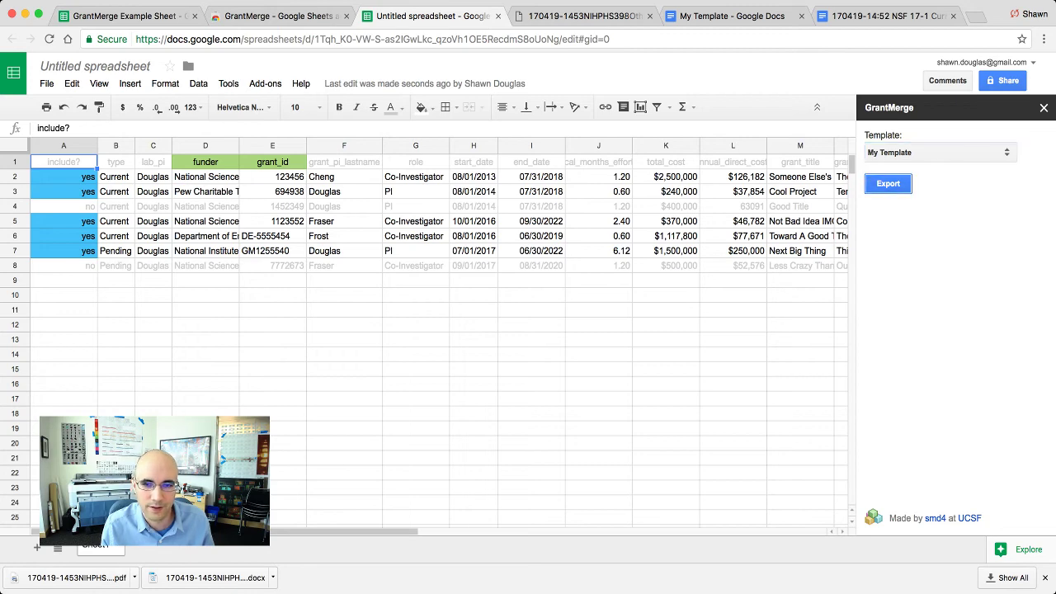
left_click(919, 209)
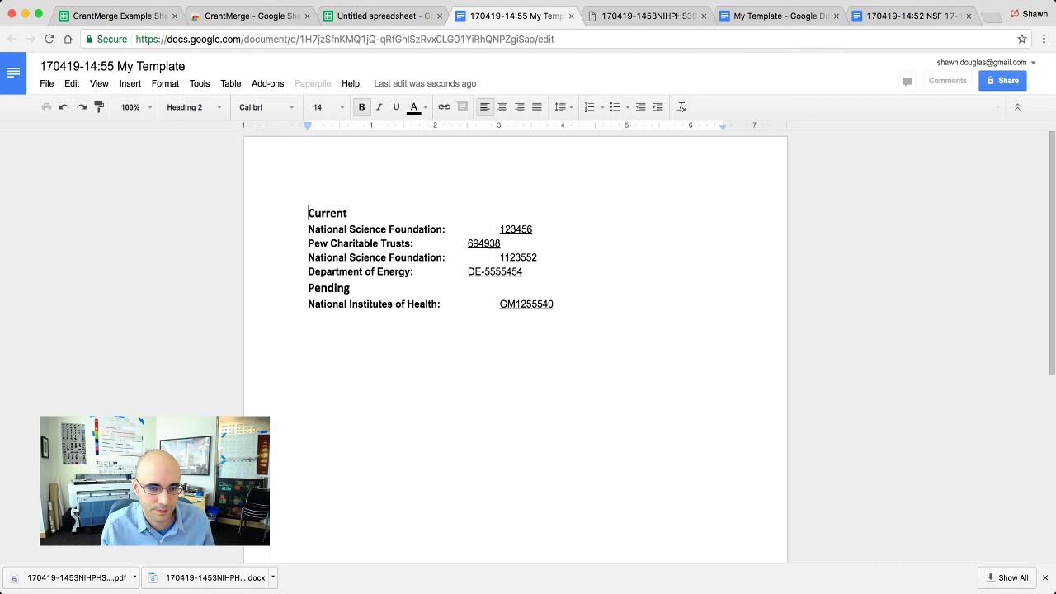
Insert an empty line above the Pending heading in the exported document
left_click(350, 288)
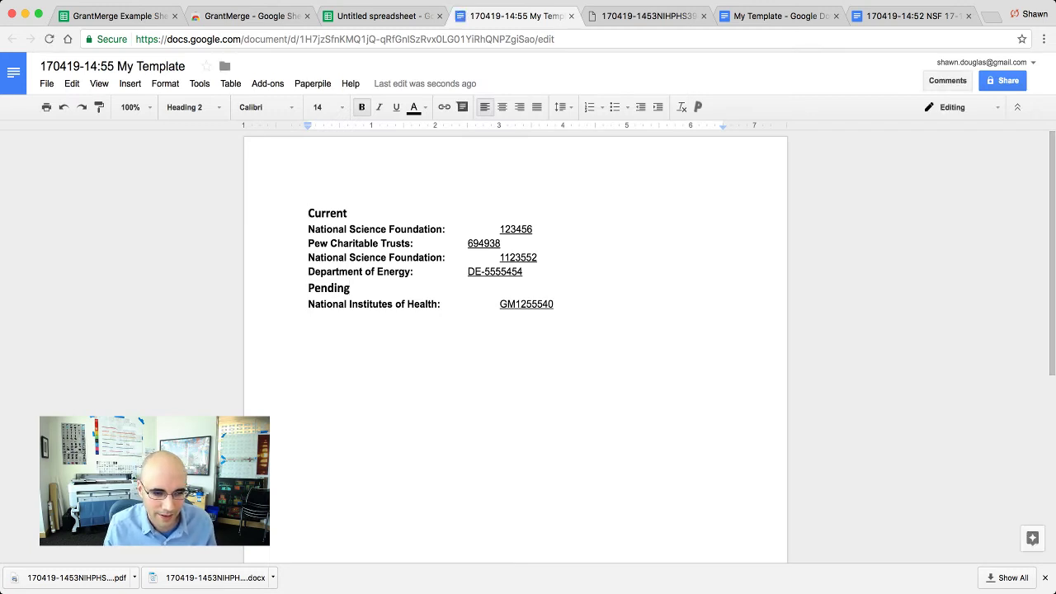
key("super+Left")
key("Return")
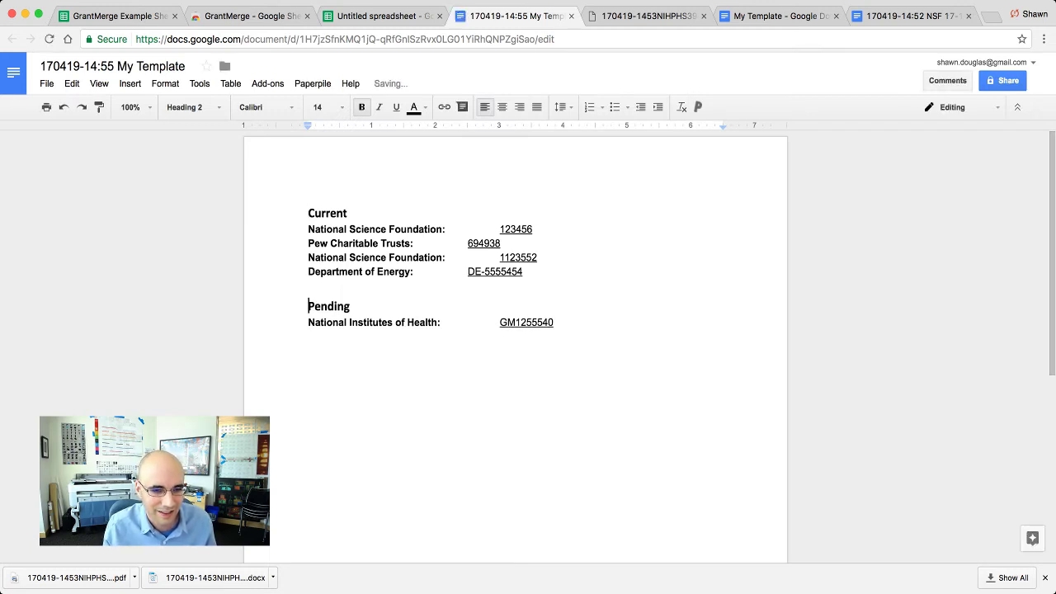
Examine the tab spacing in front of the third Current grant's ID by selecting it
left_click(469, 258)
key("Right")
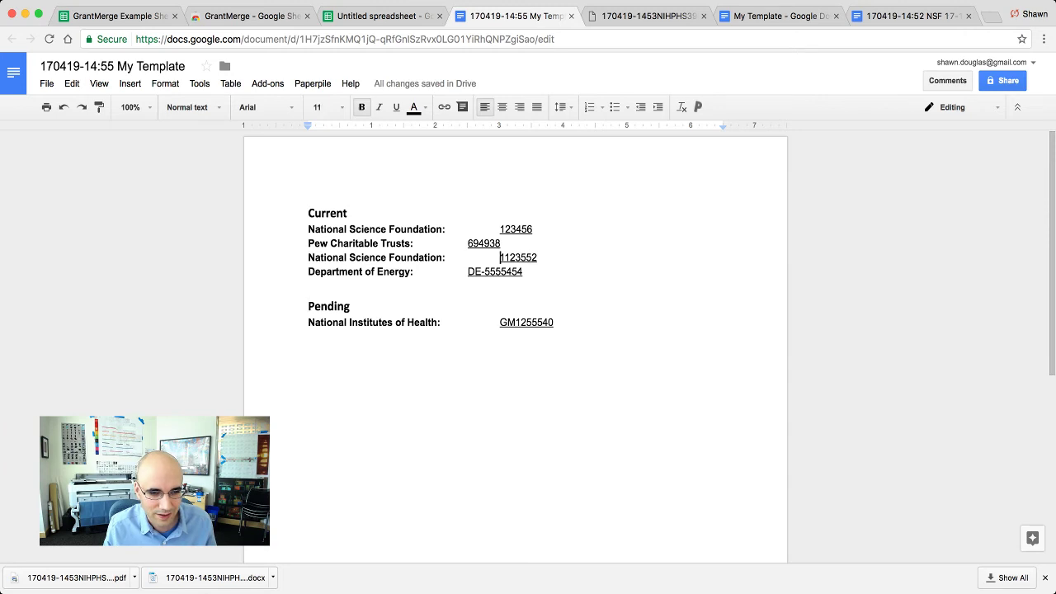
key("shift+Left")
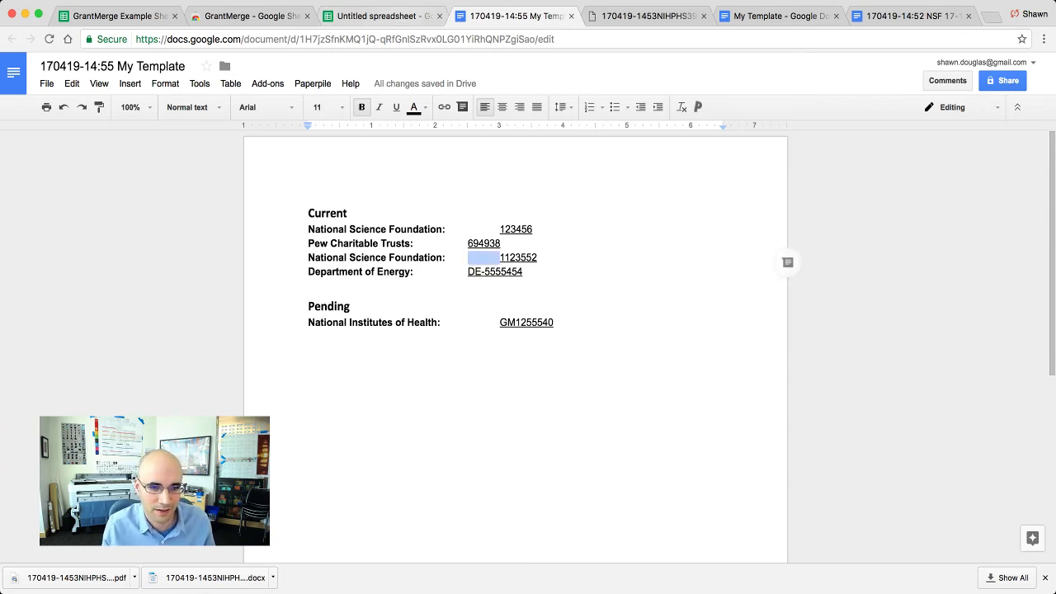
In My Template, delete the spacing between %funder%: and %grant_id% and replace it with two tabs
left_click(384, 17)
key("ctrl+Tab")
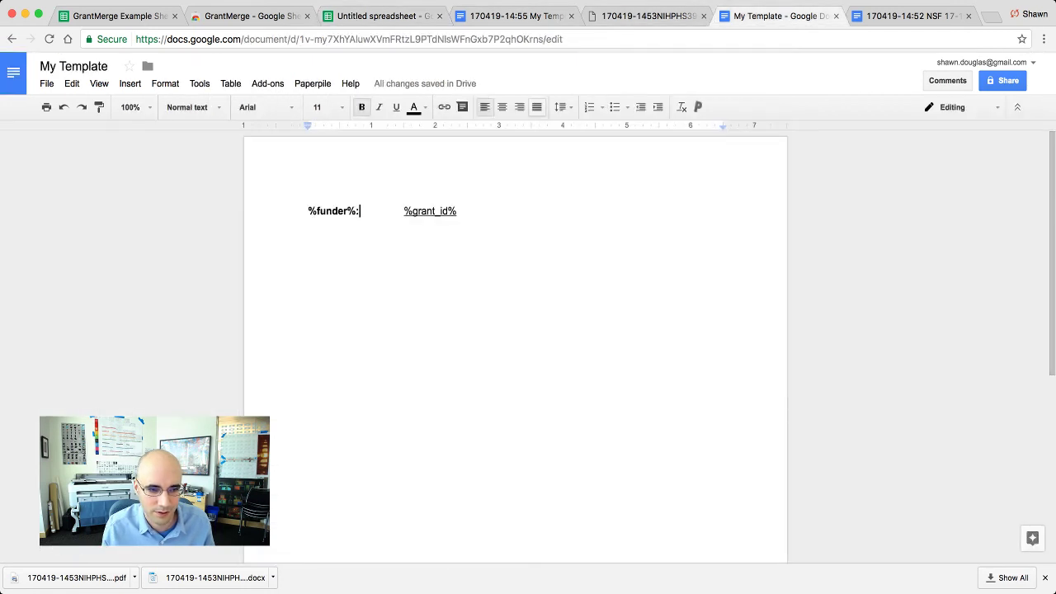
key("shift+Right")
key("shift+Right")
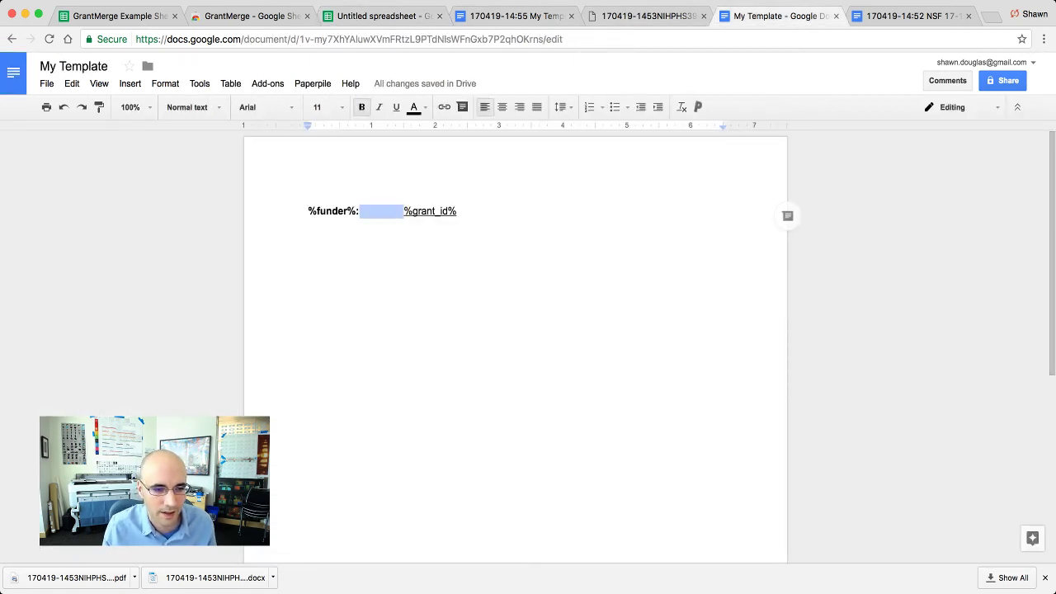
key("BackSpace")
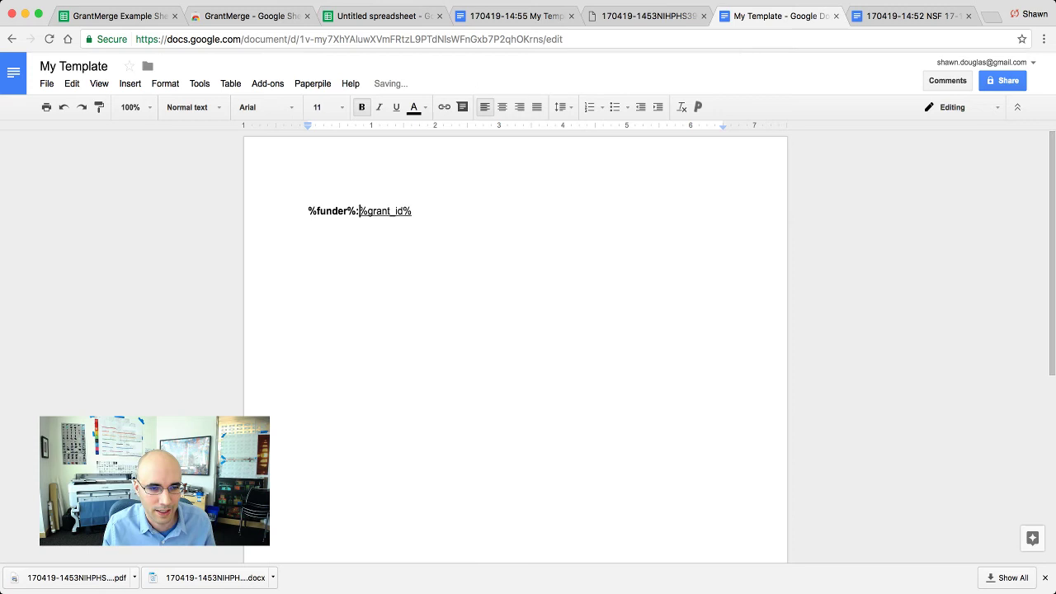
key("Tab")
key("Tab")
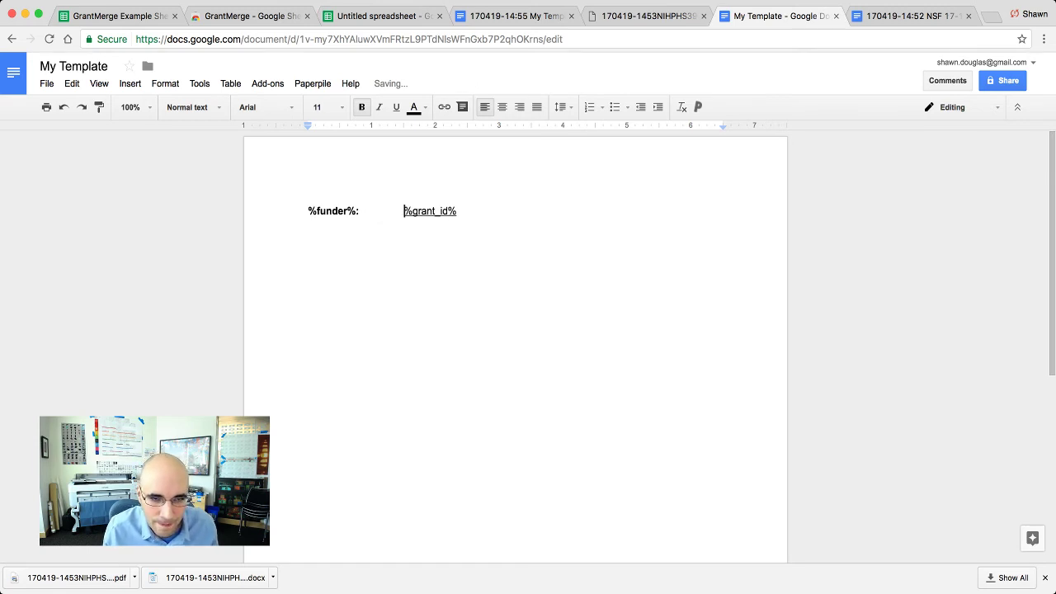
Add a left tab stop at about 3.5 inches in My Template and delete the extra tab before %grant_id%
left_click(533, 126)
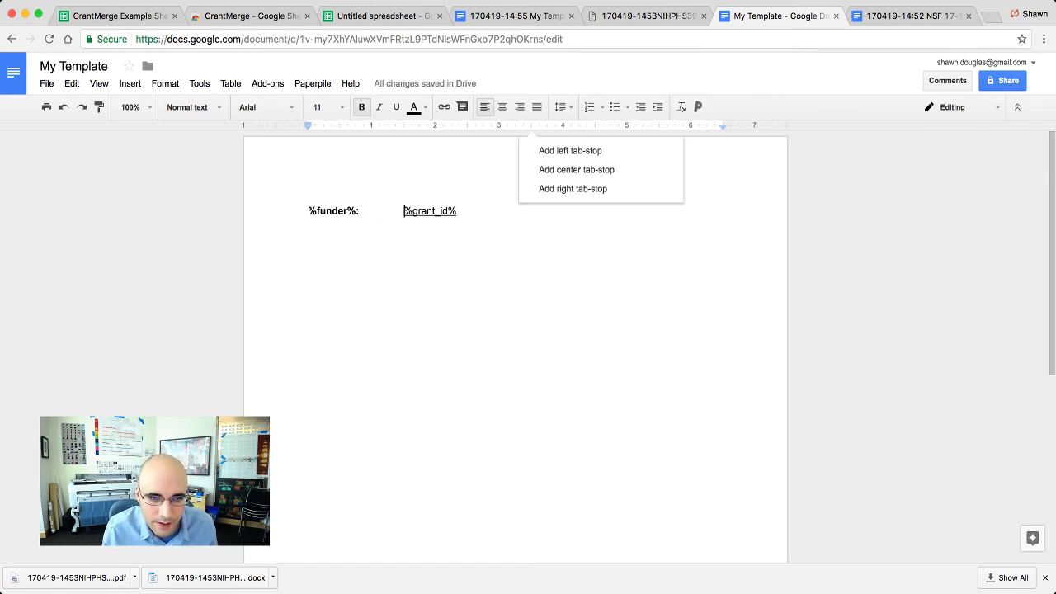
left_click(570, 150)
key("shift+Left")
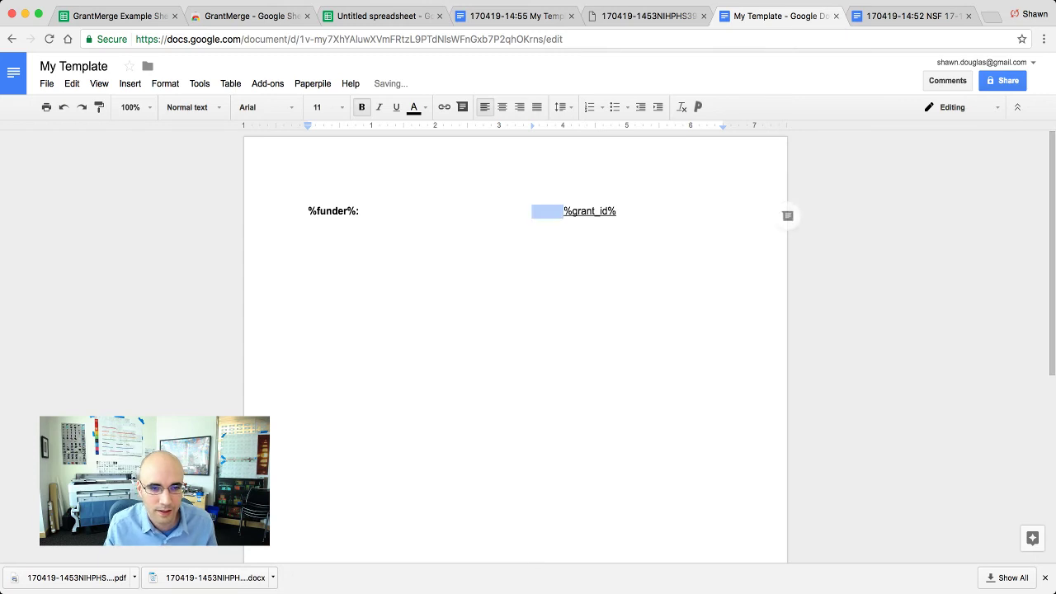
key("BackSpace")
key("Right")
key("Right")
key("Right")
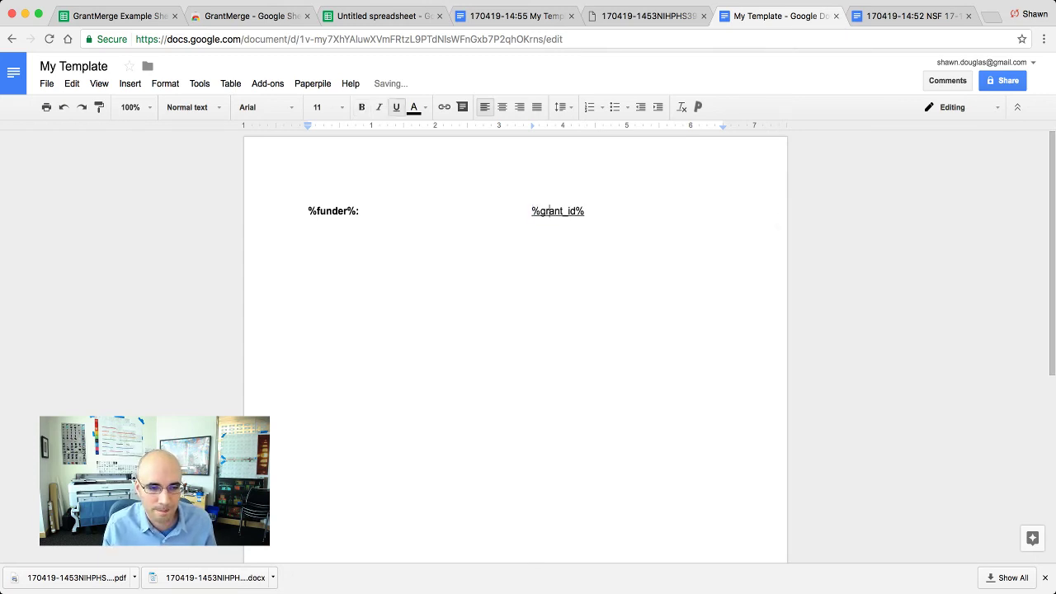
key("super+Right")
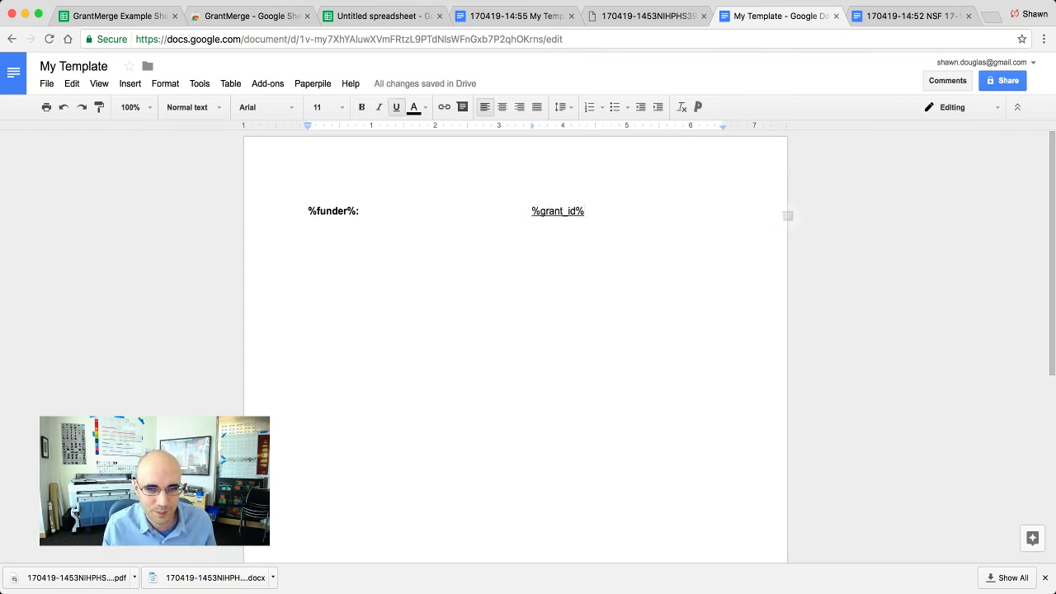
In the grants spreadsheet, set include? to yes for the grants in rows 4 and 8
left_click(520, 16)
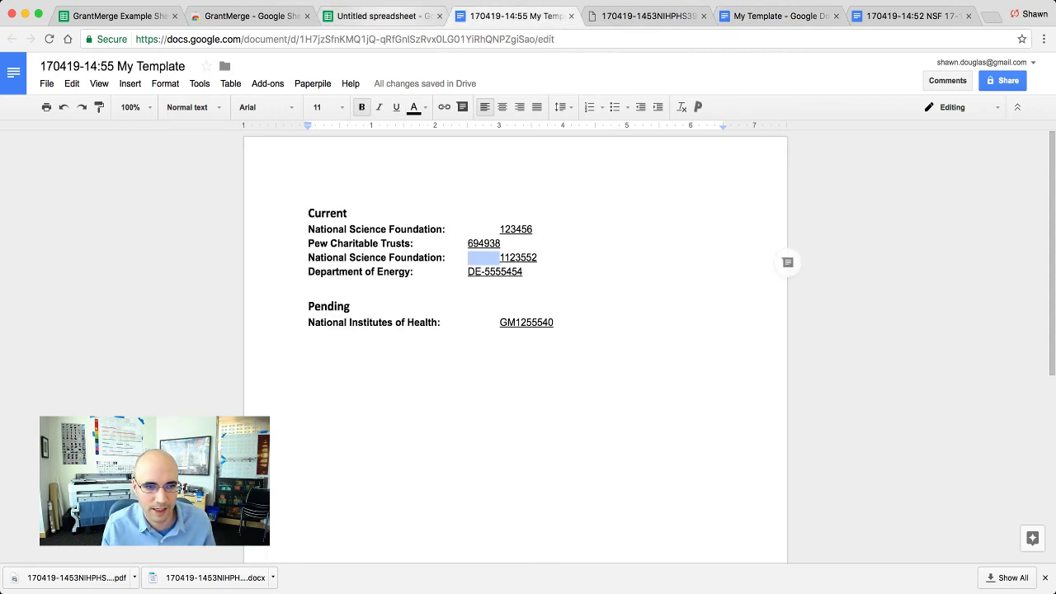
left_click(381, 16)
left_click(63, 191)
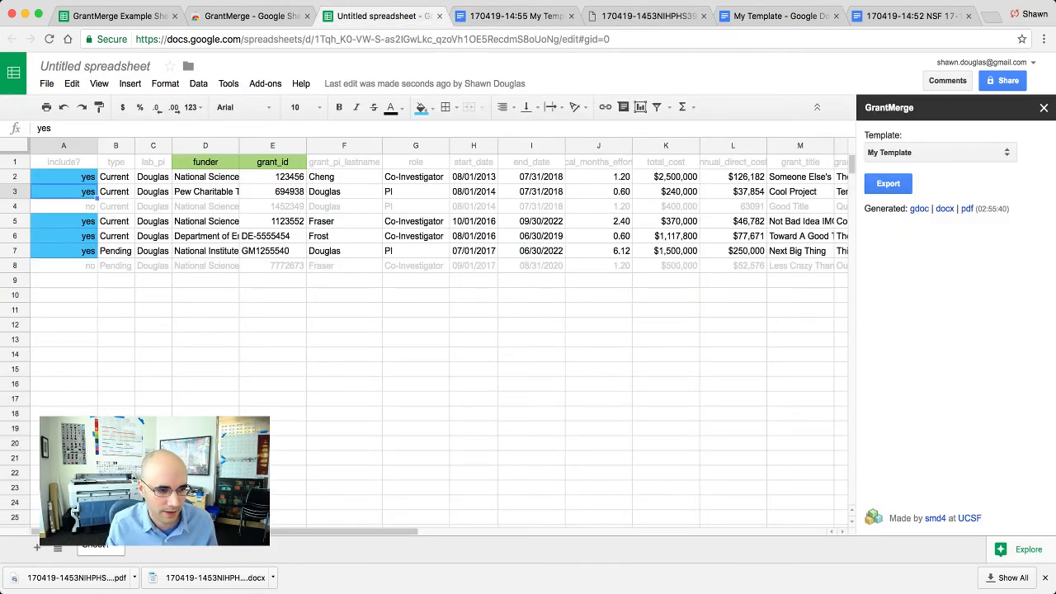
key("ctrl+c")
key("Down")
key("ctrl+v")
key("Down")
key("Down")
key("Down")
key("Down")
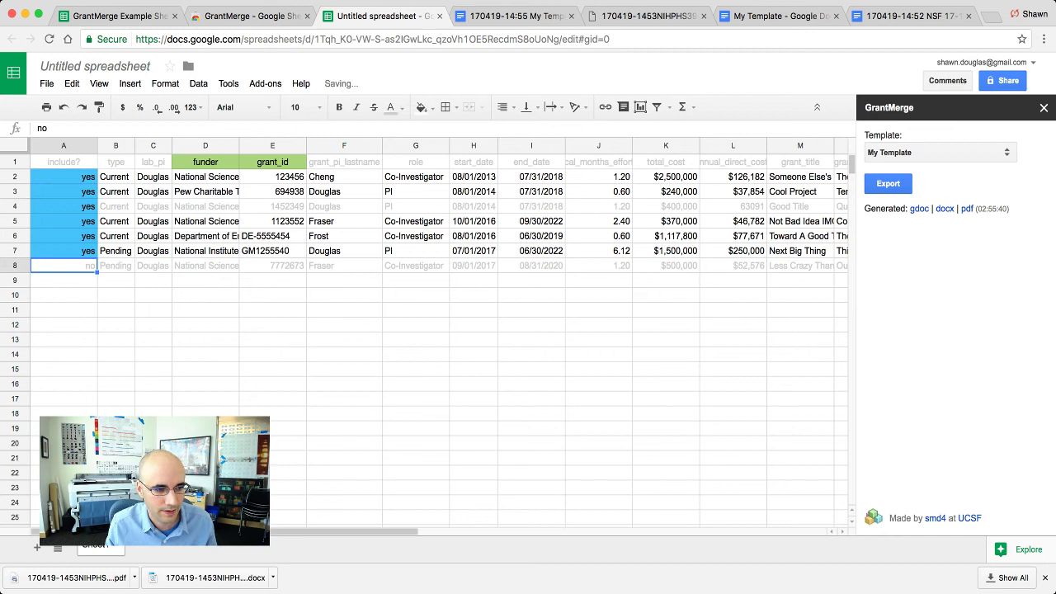
key("ctrl+v")
key("Up")
key("Up")
key("Up")
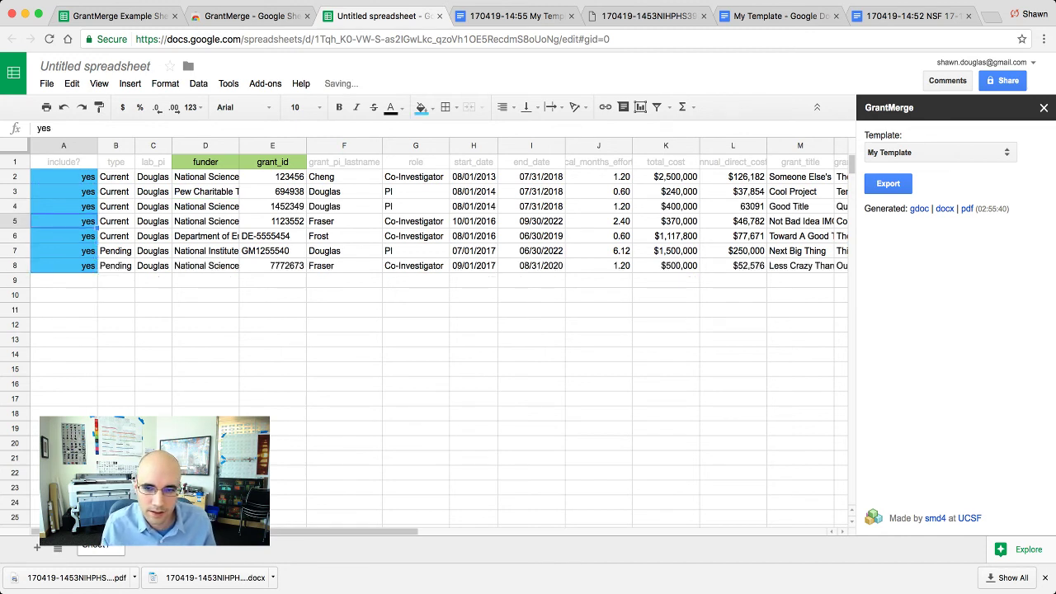
Export all included grants with My Template, view the generated Google Doc and return to the spreadsheet
left_click(889, 184)
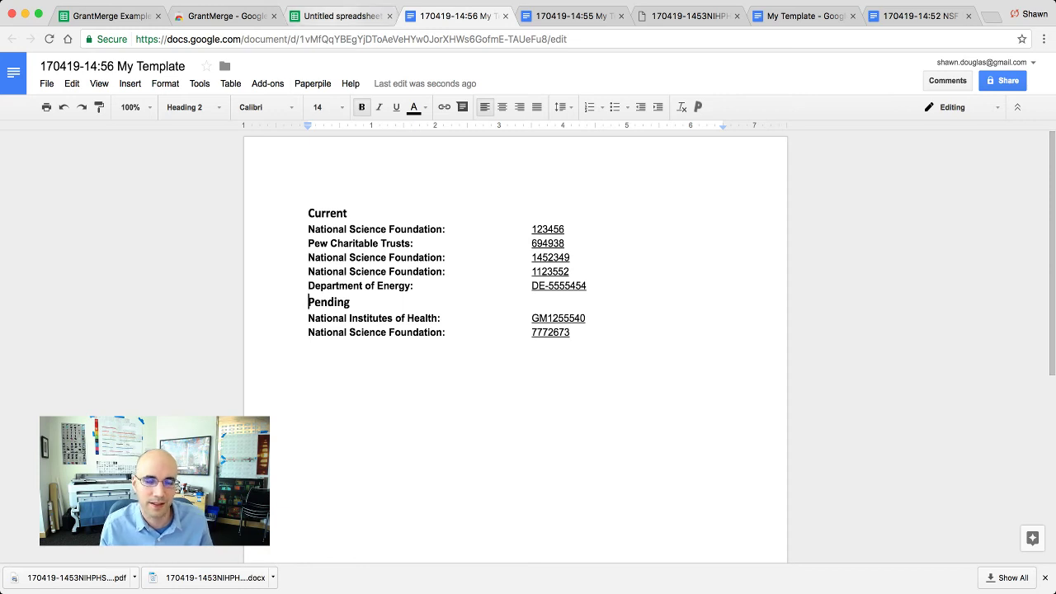
left_click(338, 15)
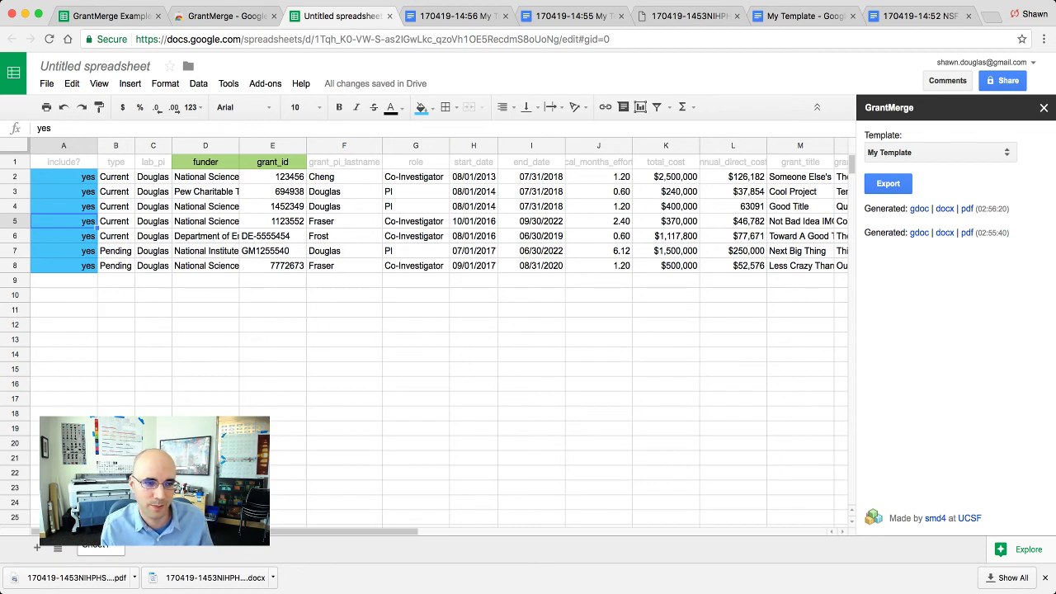
Set the type of the first grant, in row 2, to Active
left_click(117, 280)
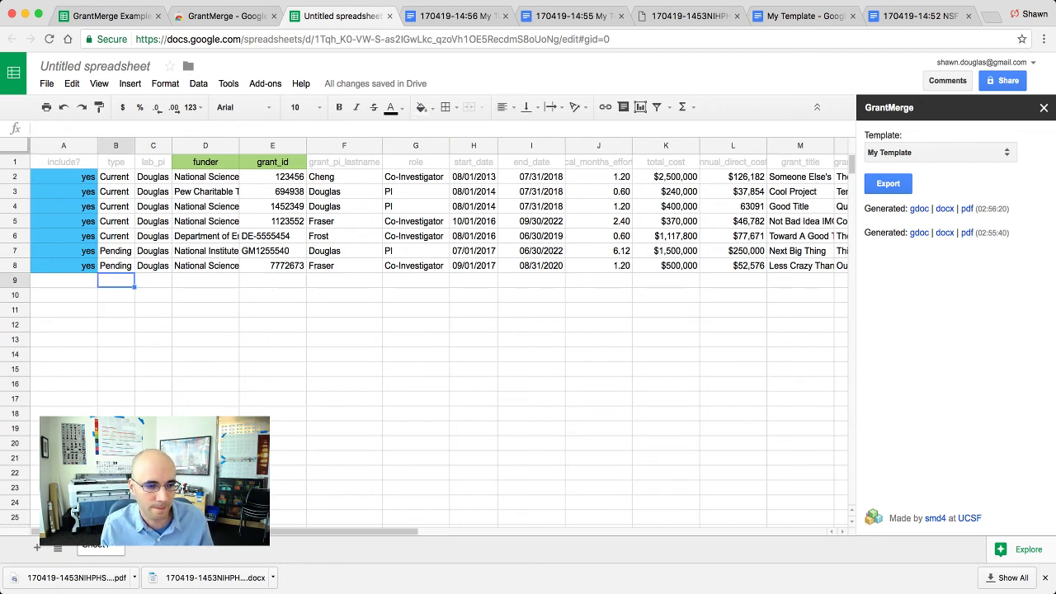
left_click(116, 266)
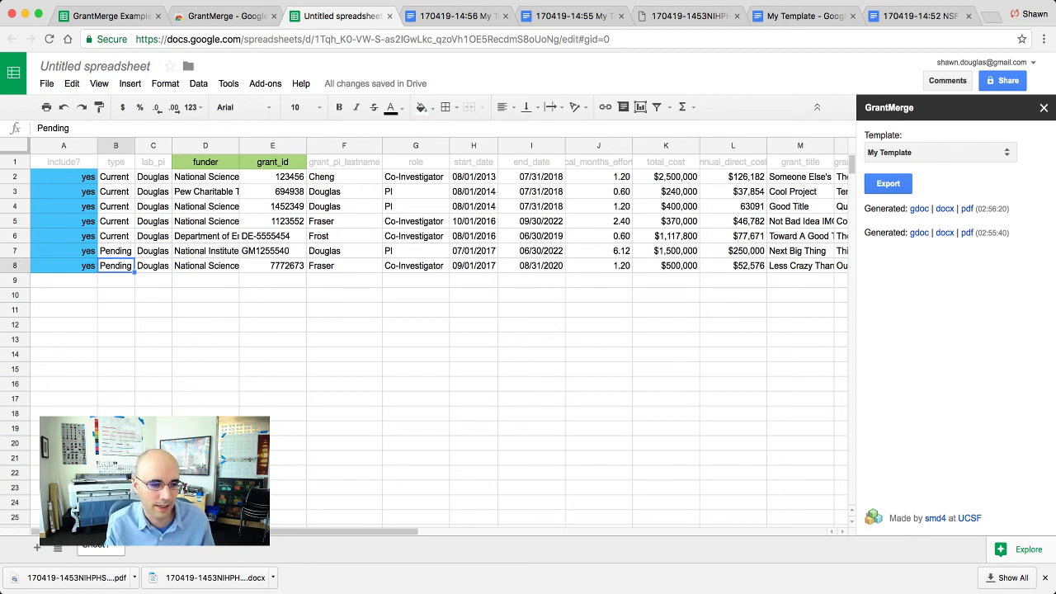
key("Up")
key("Up")
key("Up")
key("Up")
key("Up")
key("Up")
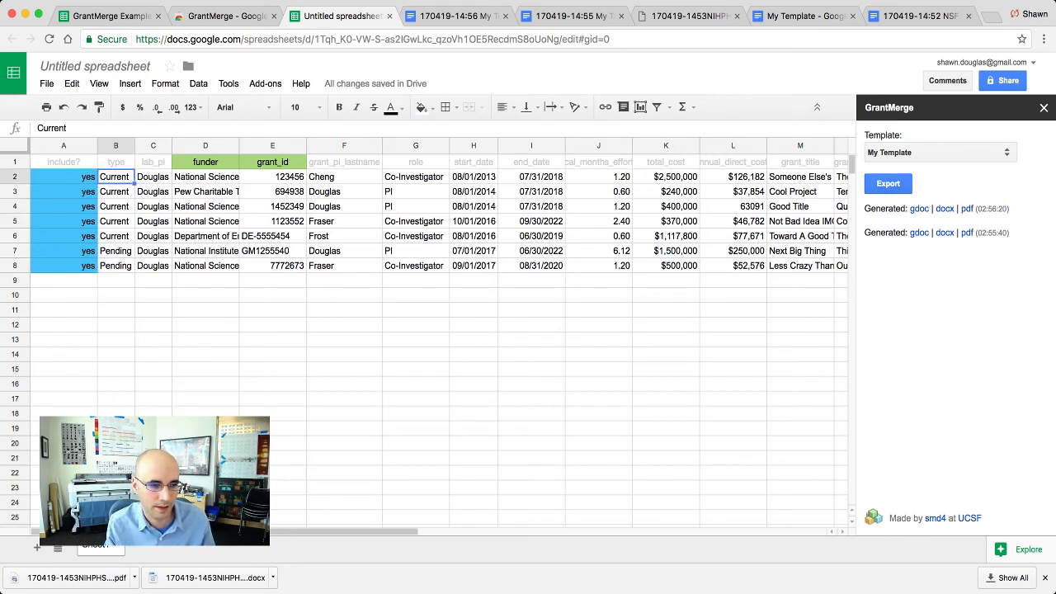
type("Active")
key("Return")
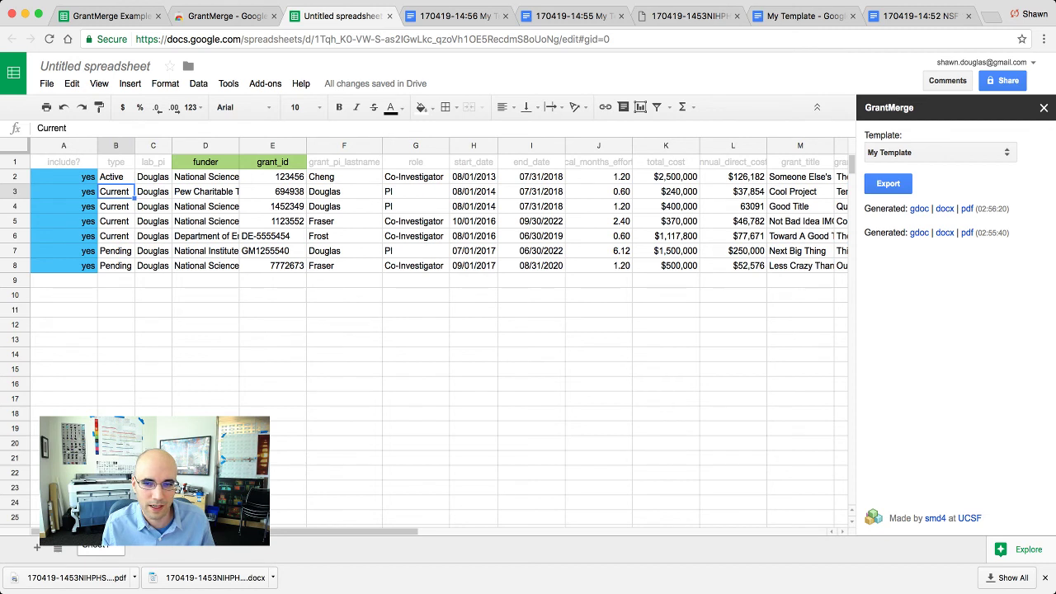
Export the grants with the Active type using My Template, view the generated Google Doc and return to the spreadsheet
left_click(888, 184)
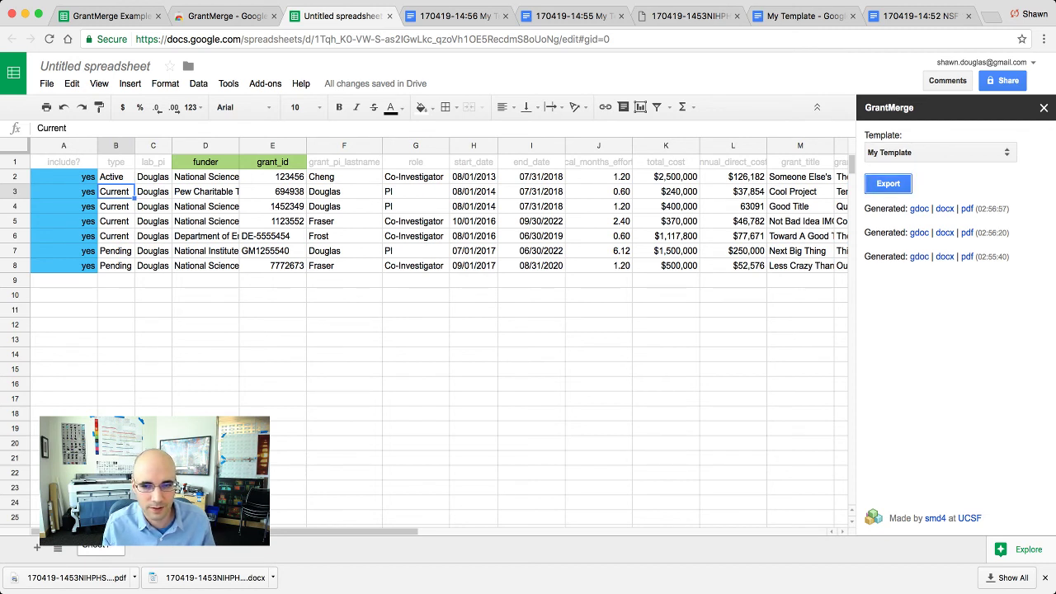
left_click(920, 209)
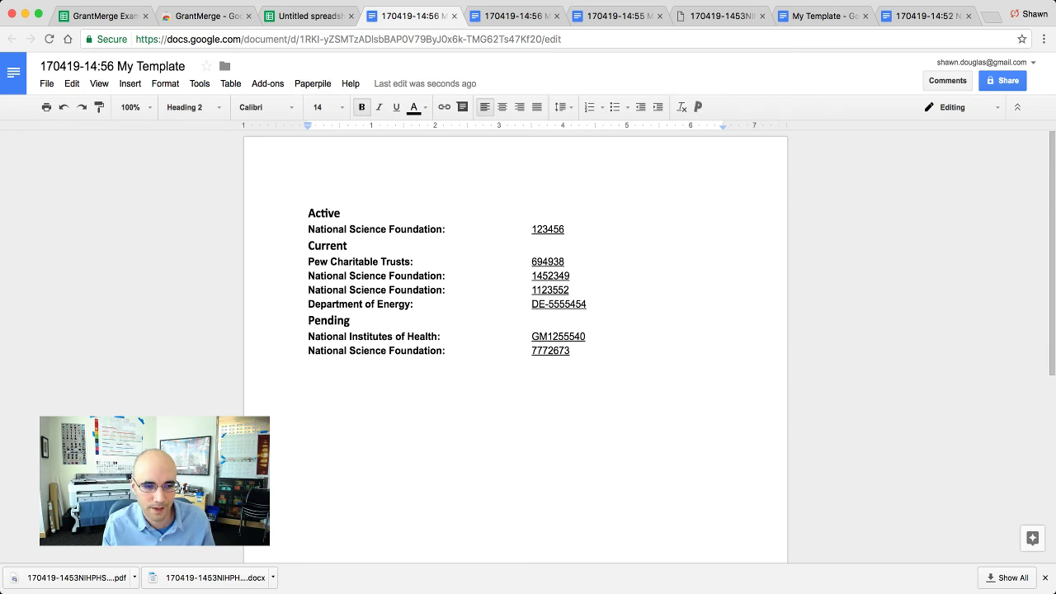
left_click(310, 17)
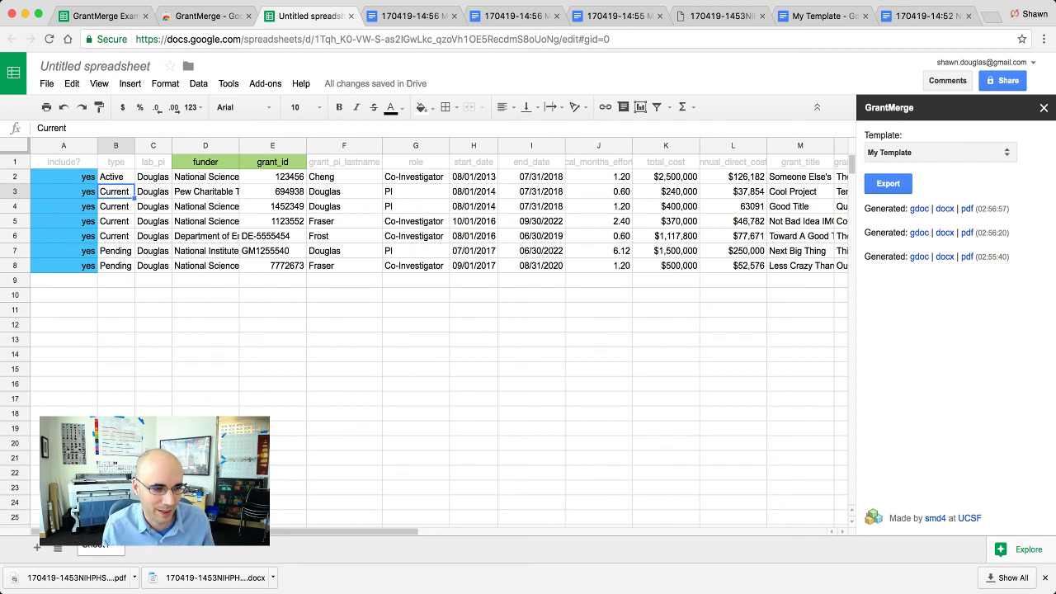
Clear the type value of every grant in rows 2 to 8
key("Down")
key("Down")
key("Down")
key("Down")
key("Down")
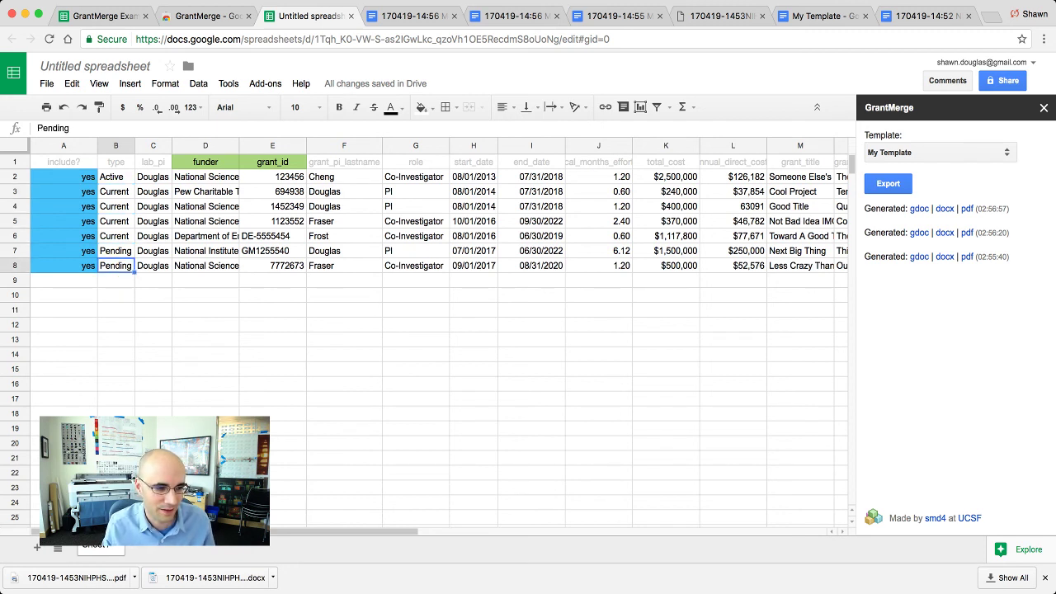
key("Delete")
key("Up")
key("Delete")
key("Up")
key("Delete")
key("Up")
key("Delete")
key("Up")
key("Delete")
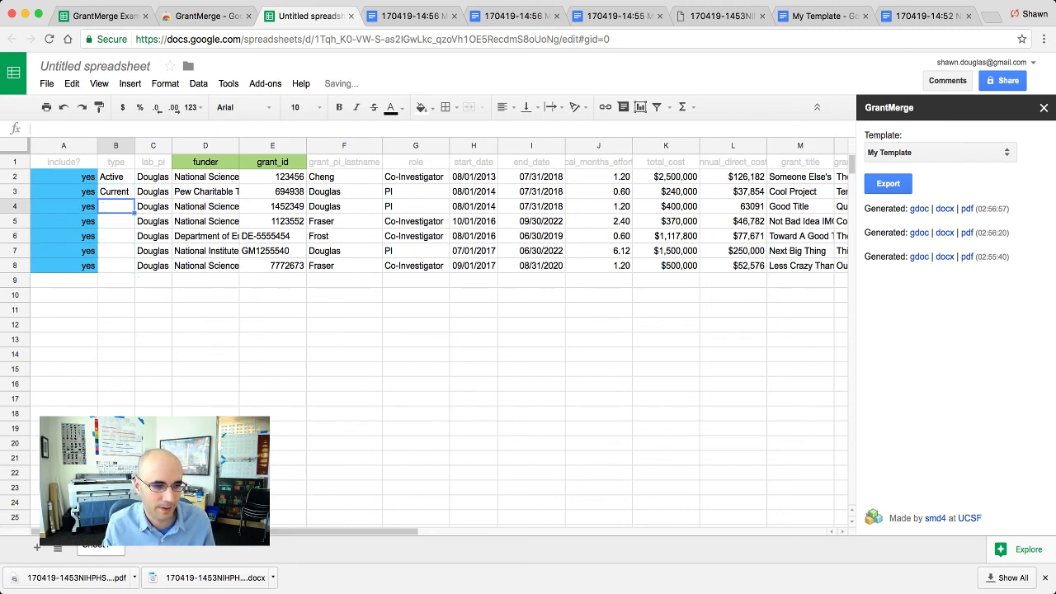
key("Up")
key("Delete")
key("Up")
key("Delete")
key("Down")
key("Down")
key("Down")
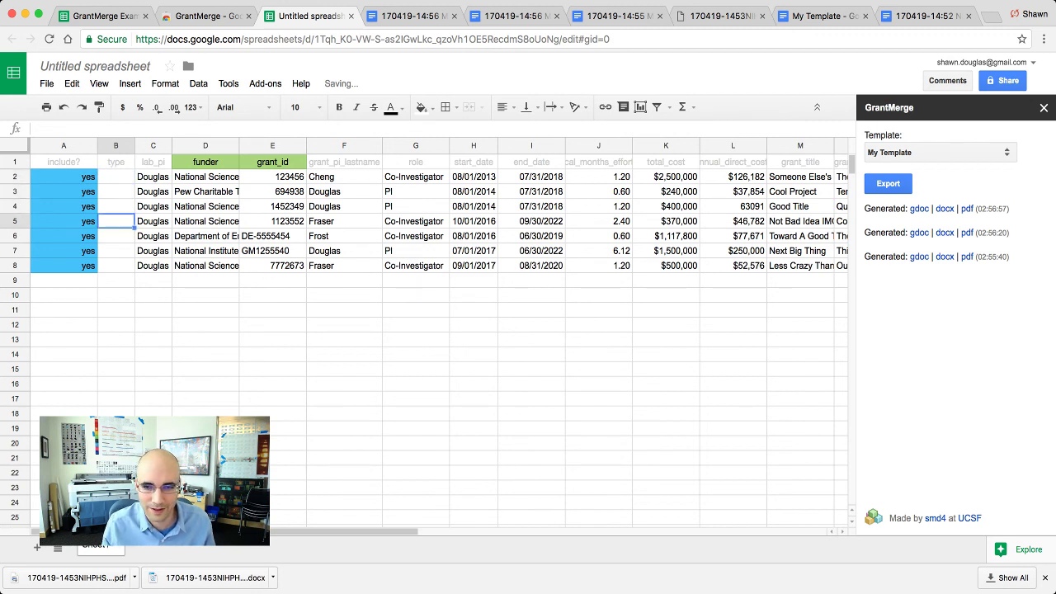
Export the grants without types using My Template, view the generated Google Doc and return to the spreadsheet
left_click(888, 184)
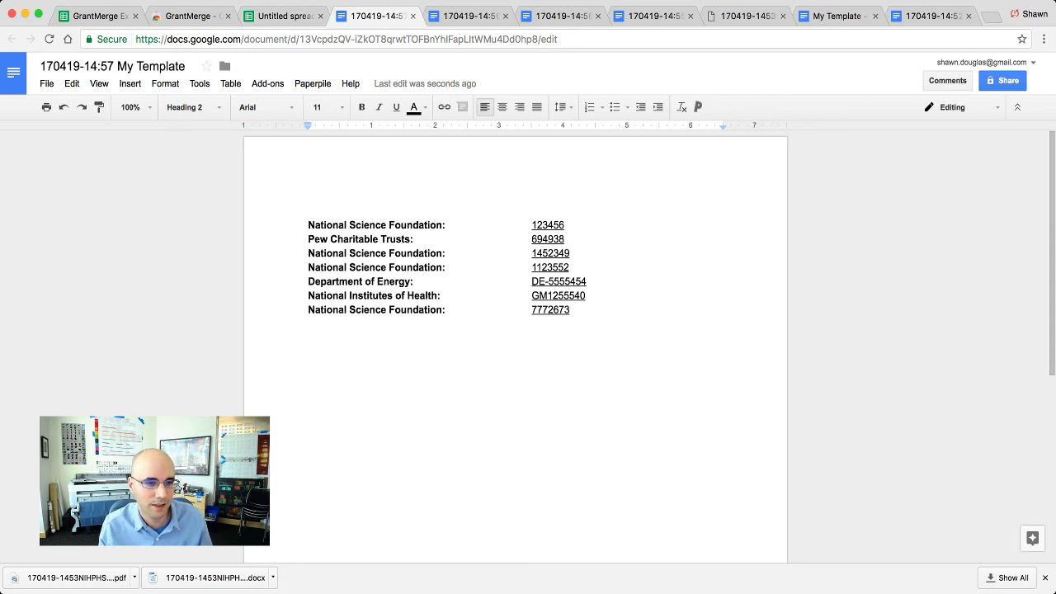
left_click(284, 16)
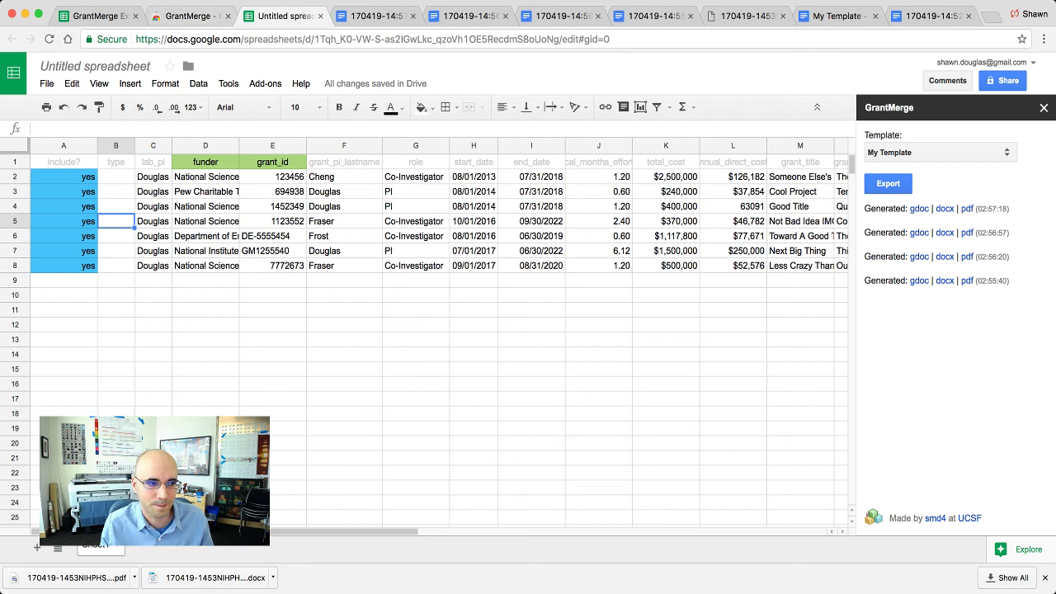
key("super+Tab")
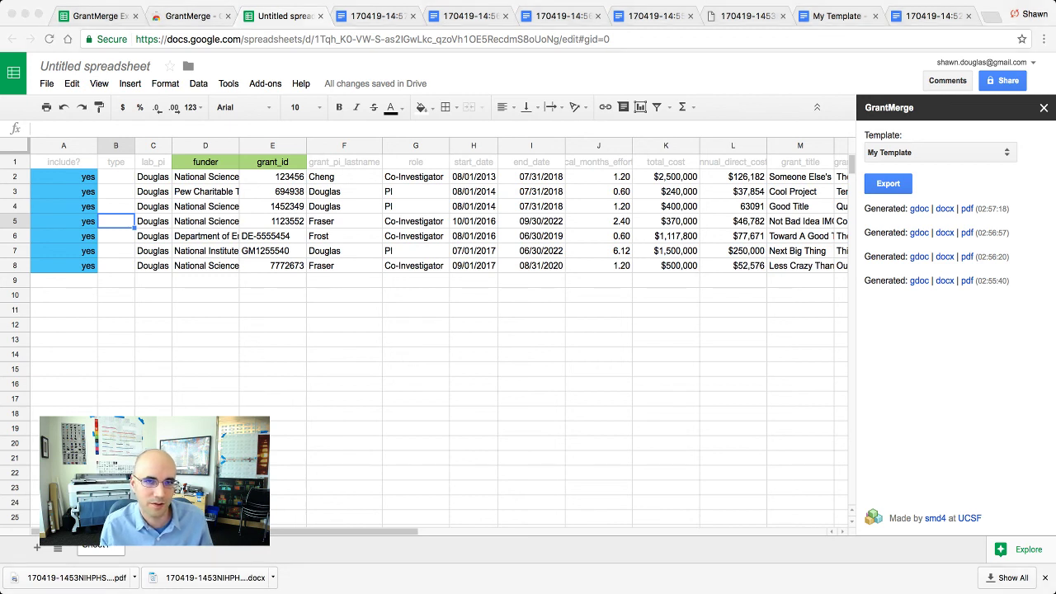